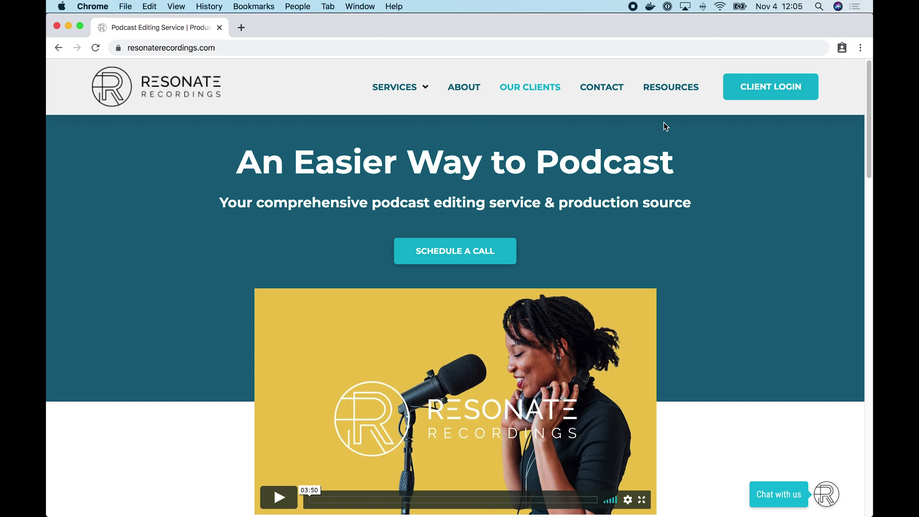
- Open the client login page and view the Forgot your password? reset page
{"action": "left_click", "coordinate": [774, 92]}
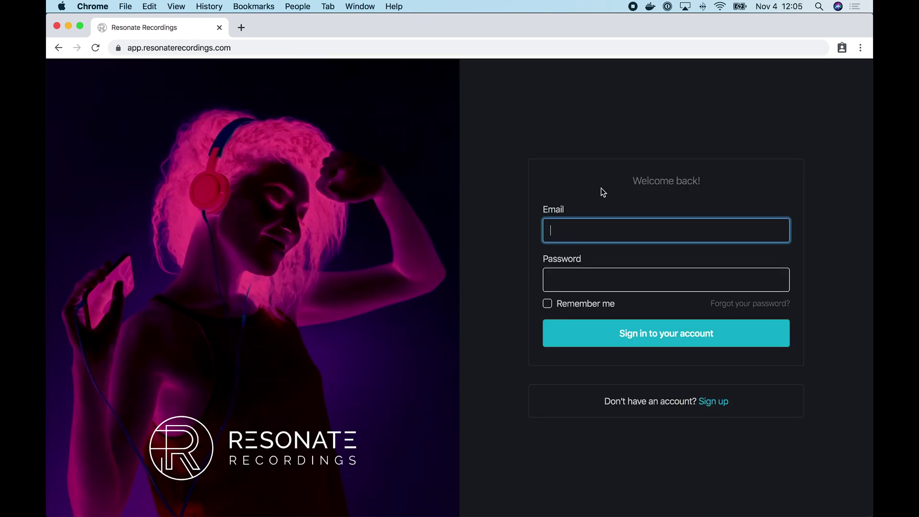
{"action": "left_click", "coordinate": [745, 306]}
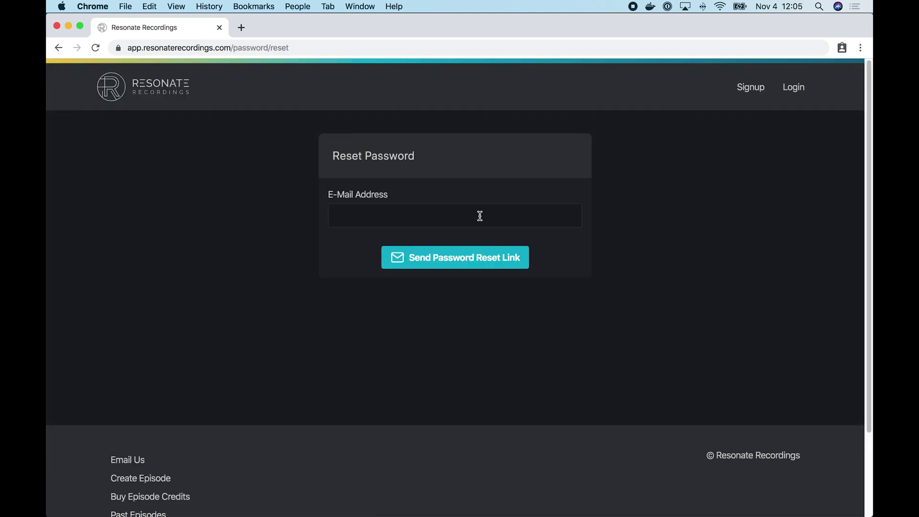
{"action": "left_click", "coordinate": [462, 216]}
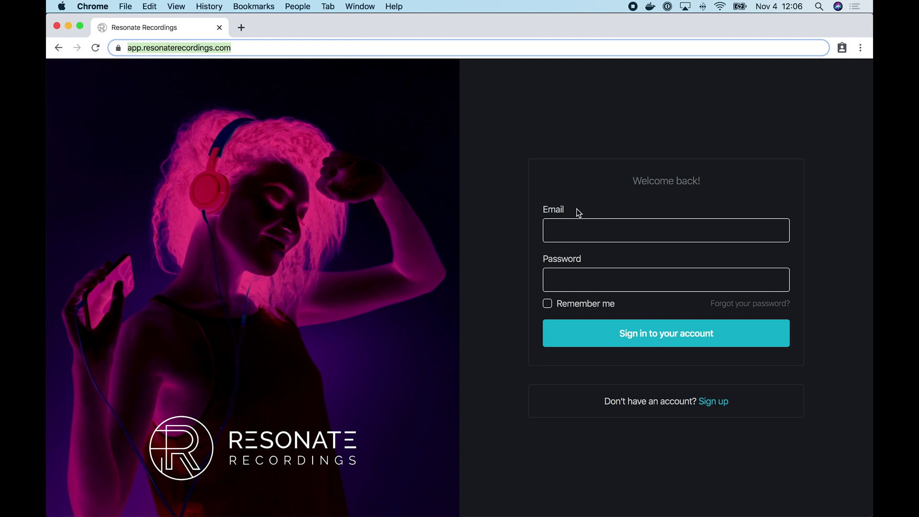
- Sign in with the account e-mail and password, with Remember me ticked
{"action": "left_click", "coordinate": [575, 232]}
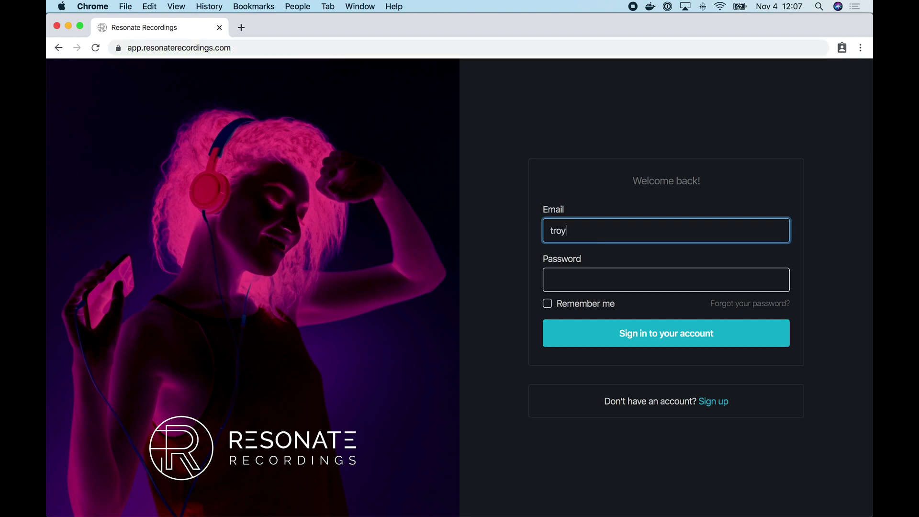
{"action": "key", "text": "Tab"}
{"action": "type", "text": "••••••••"}
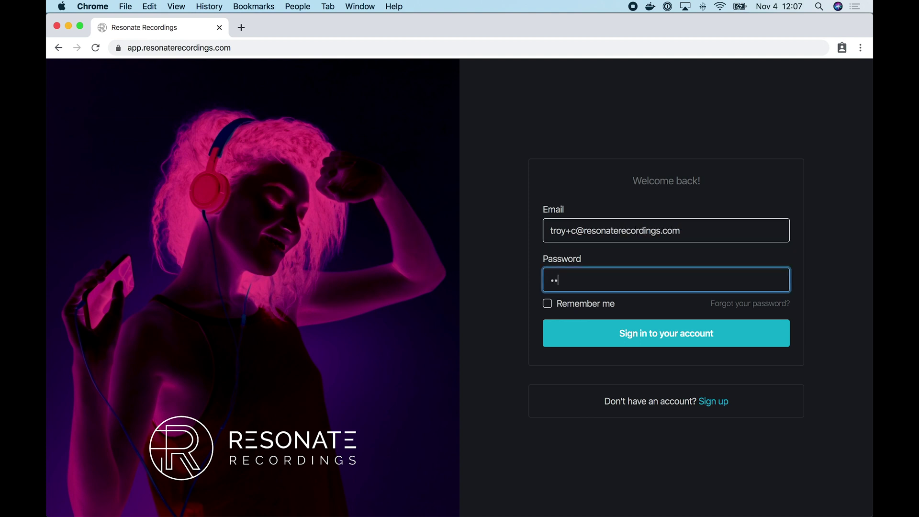
{"action": "left_click", "coordinate": [567, 304]}
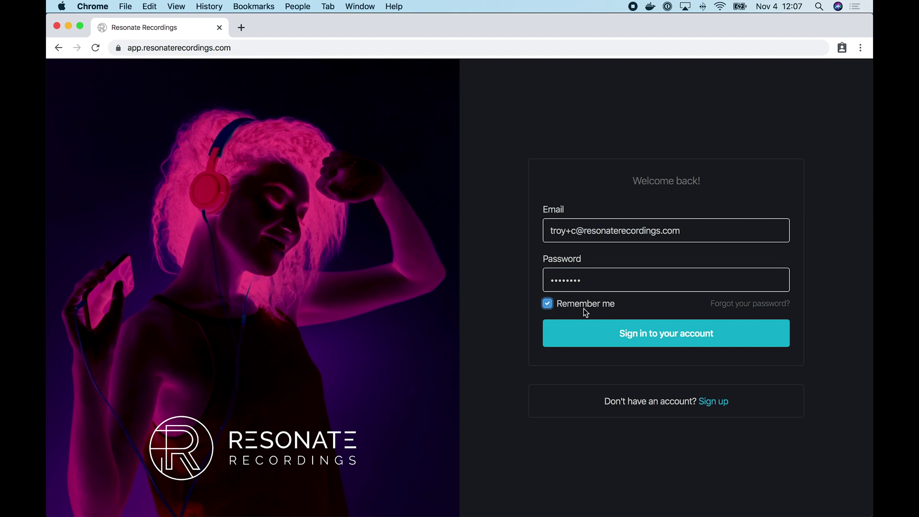
{"action": "left_click", "coordinate": [645, 335]}
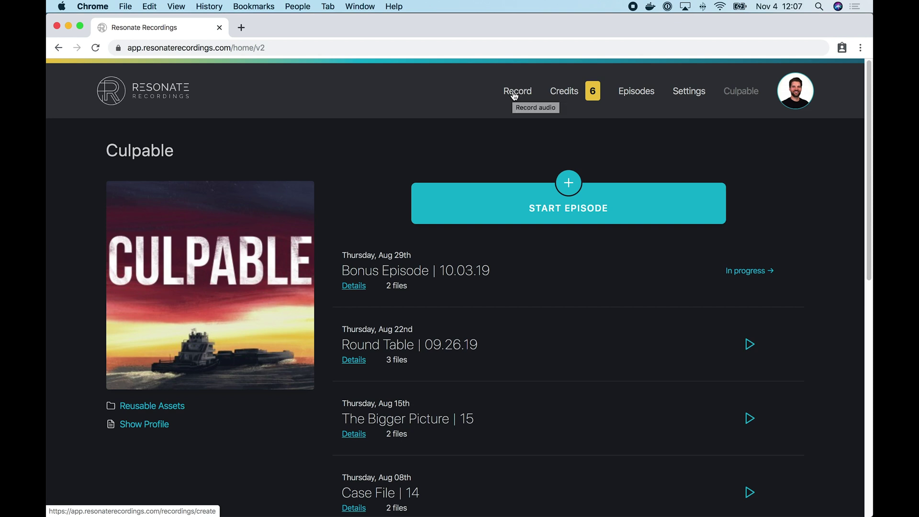
{"action": "left_click", "coordinate": [128, 93]}
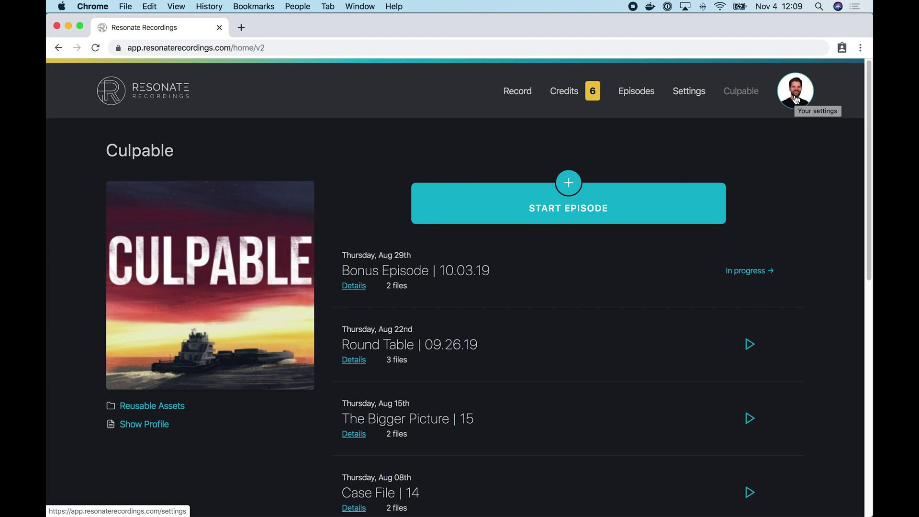
{"action": "scroll", "coordinate": [615, 285], "scroll_direction": "down", "scroll_amount": 10}
{"action": "scroll", "coordinate": [615, 285], "scroll_direction": "down", "scroll_amount": 2}
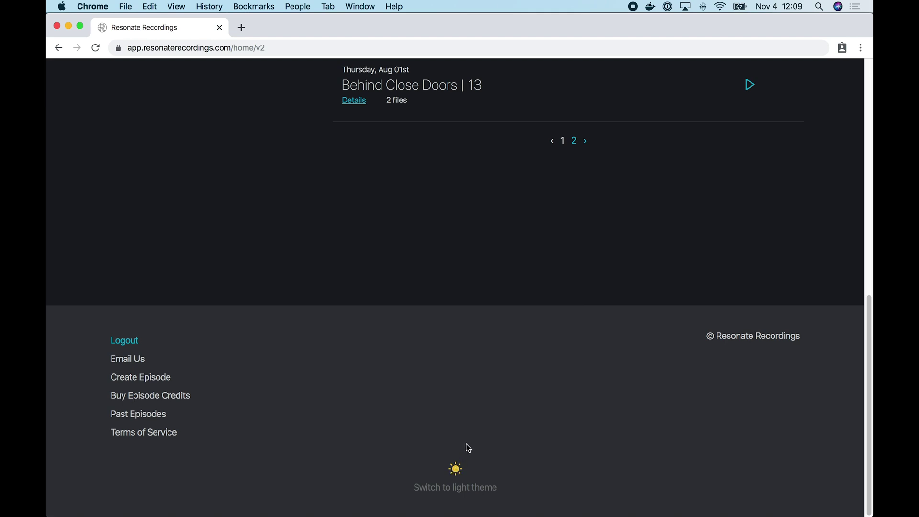
{"action": "left_click", "coordinate": [455, 479]}
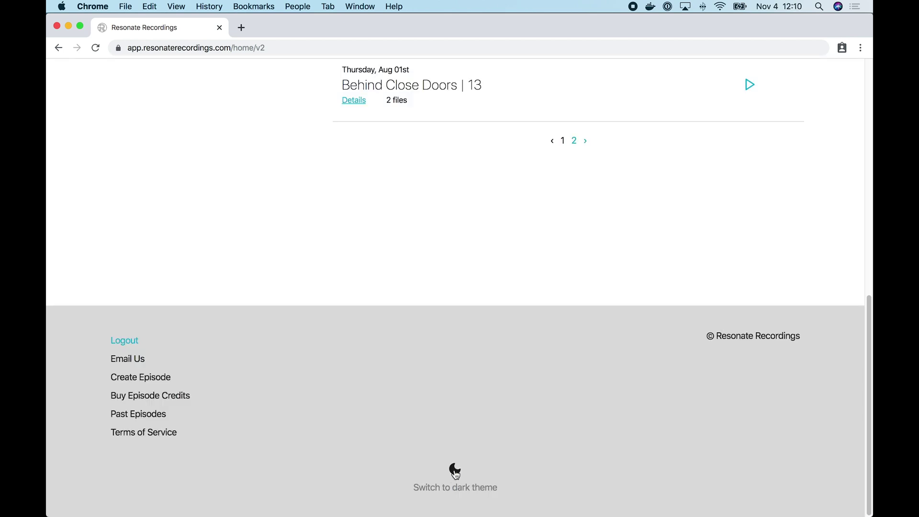
{"action": "left_click", "coordinate": [456, 473]}
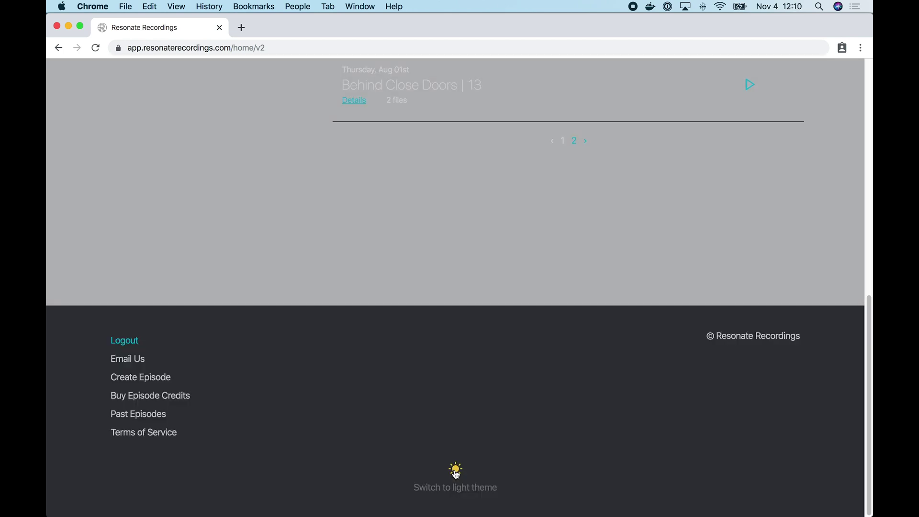
{"action": "scroll", "coordinate": [566, 275], "scroll_direction": "up", "scroll_amount": 15}
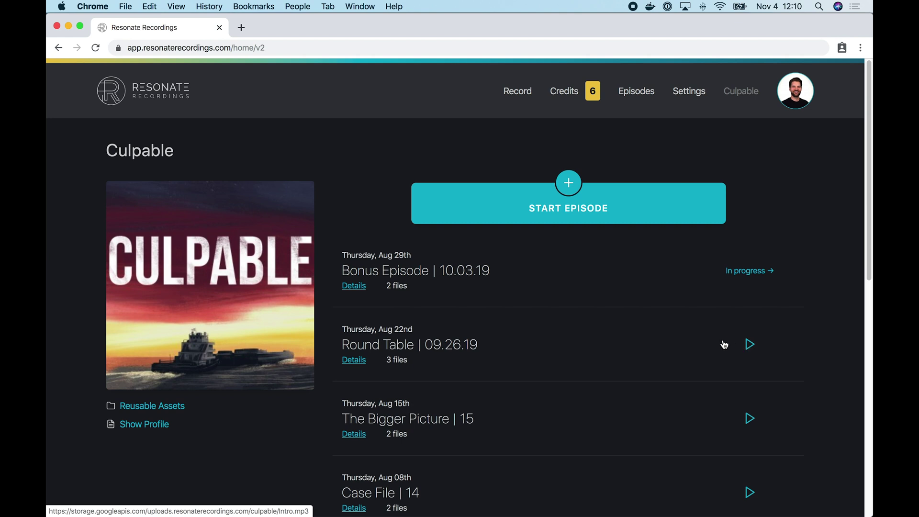
{"action": "left_click", "coordinate": [750, 345]}
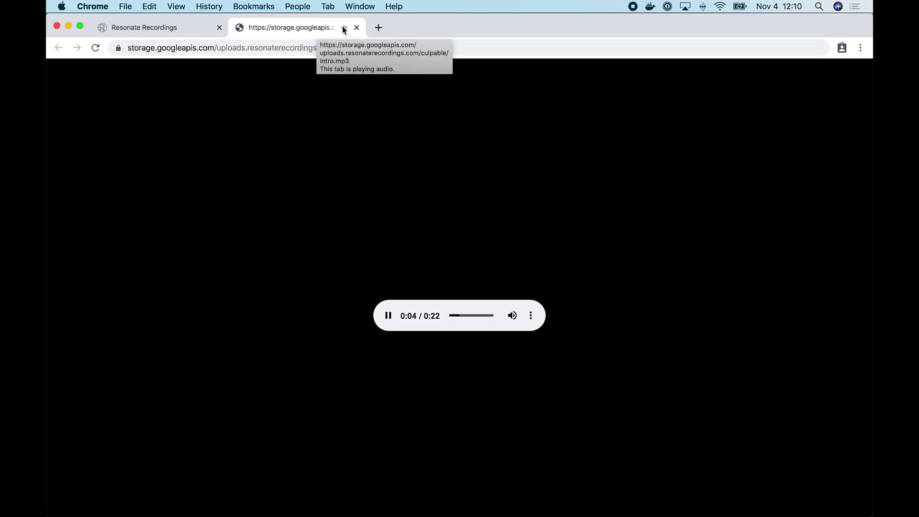
{"action": "left_click", "coordinate": [357, 28]}
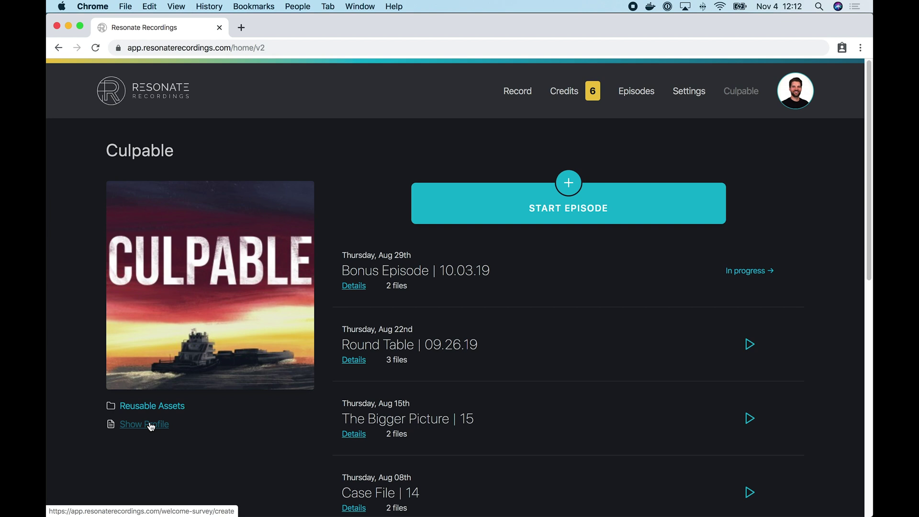
- Check the dashboard footer, then start a new Culpable episode
{"action": "scroll", "coordinate": [232, 441], "scroll_direction": "down", "scroll_amount": 10}
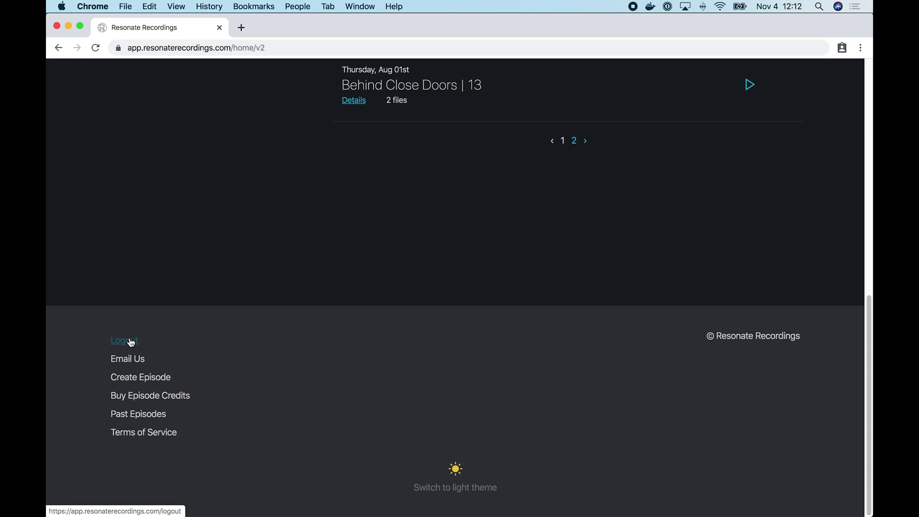
{"action": "scroll", "coordinate": [452, 305], "scroll_direction": "up", "scroll_amount": 1}
{"action": "scroll", "coordinate": [453, 307], "scroll_direction": "up", "scroll_amount": 10}
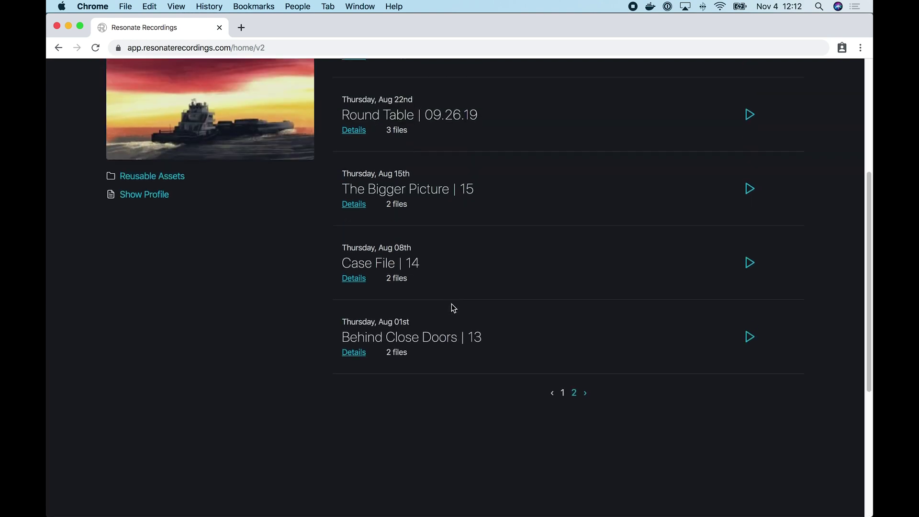
{"action": "left_click", "coordinate": [579, 214]}
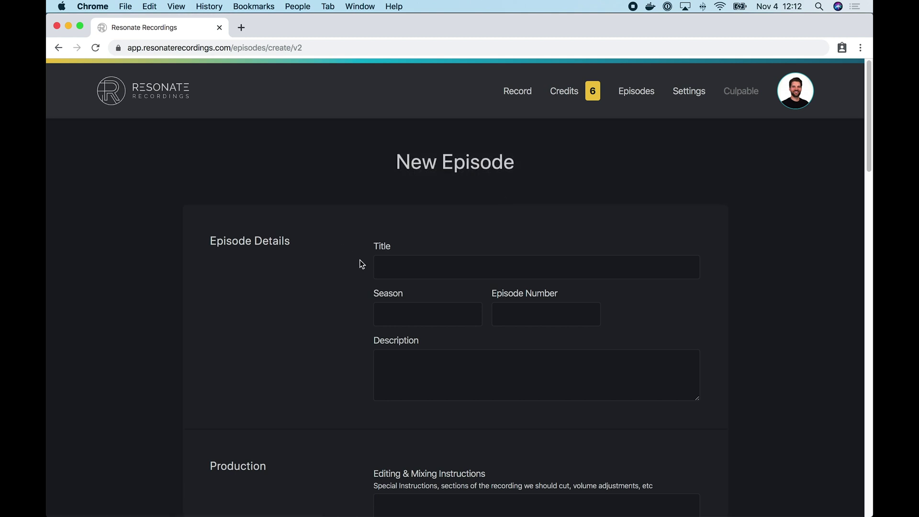
{"action": "left_click", "coordinate": [392, 264]}
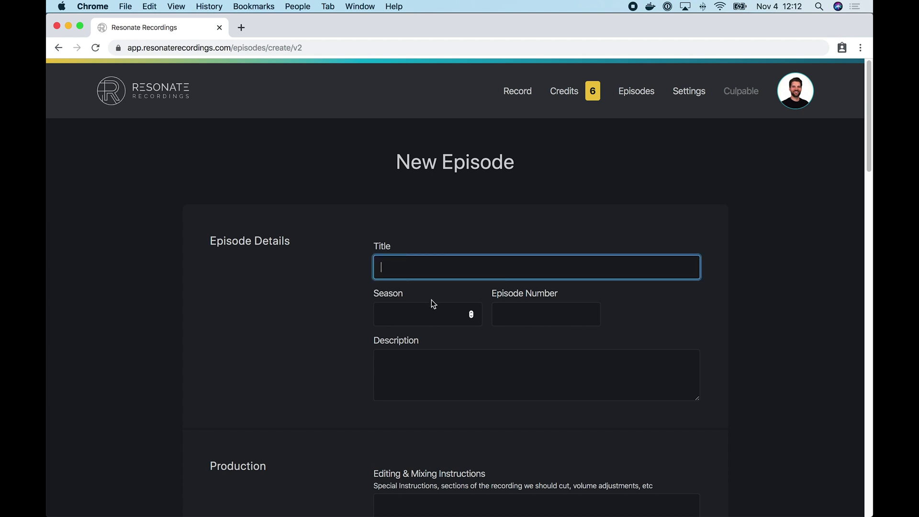
{"action": "left_click", "coordinate": [431, 316]}
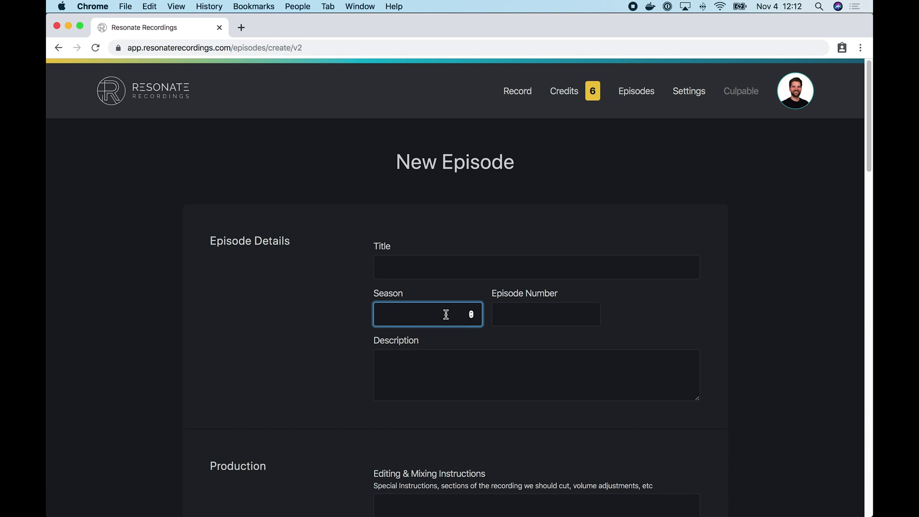
{"action": "left_click", "coordinate": [516, 315]}
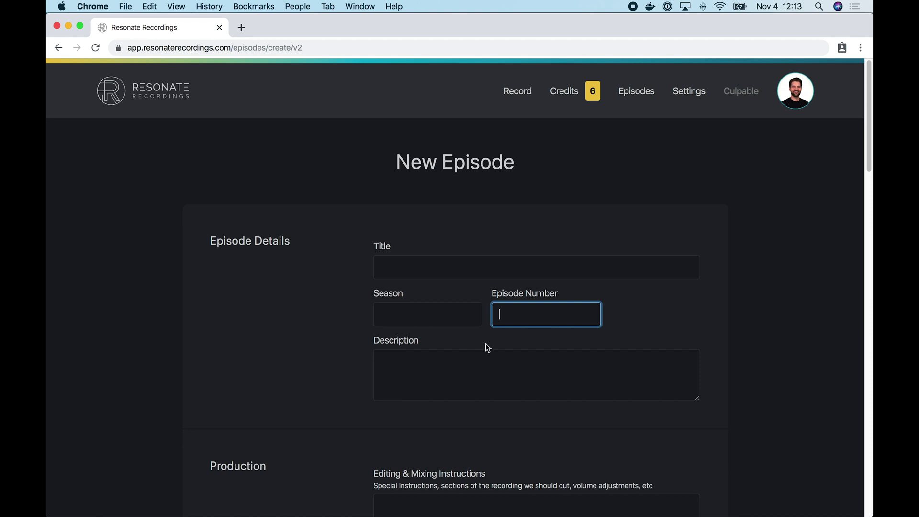
{"action": "left_click", "coordinate": [437, 386]}
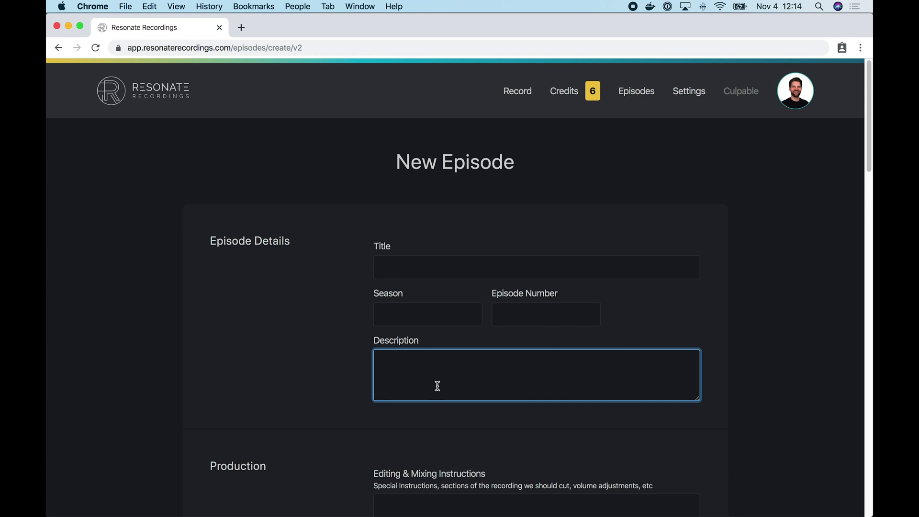
{"action": "scroll", "coordinate": [353, 412], "scroll_direction": "down", "scroll_amount": 2}
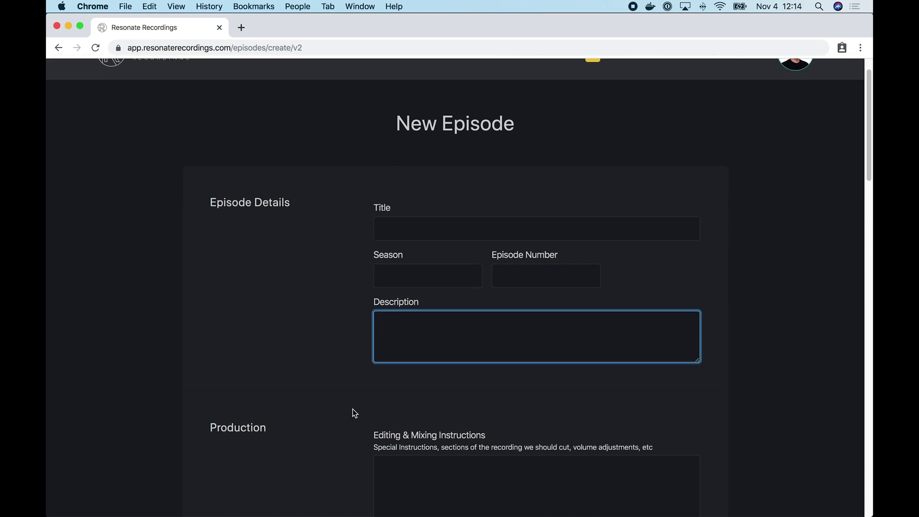
{"action": "scroll", "coordinate": [354, 398], "scroll_direction": "down", "scroll_amount": 4}
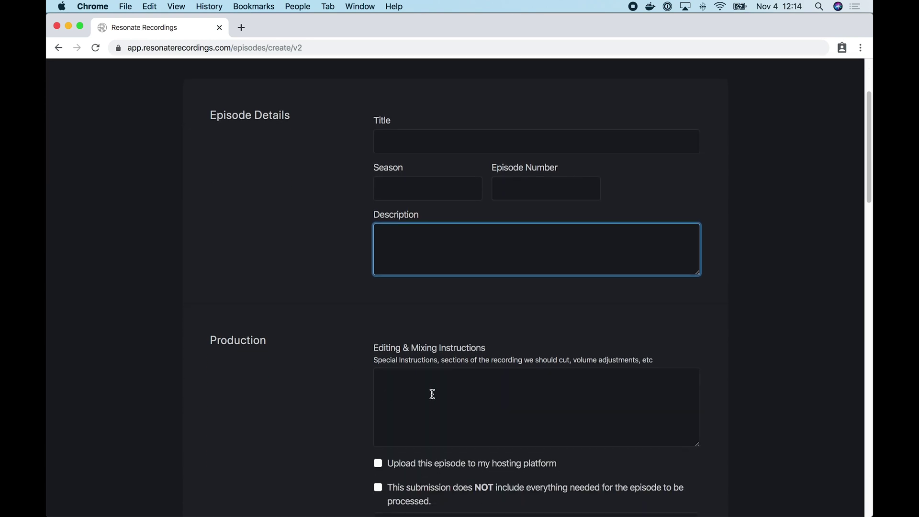
{"action": "scroll", "coordinate": [432, 394], "scroll_direction": "down", "scroll_amount": 5}
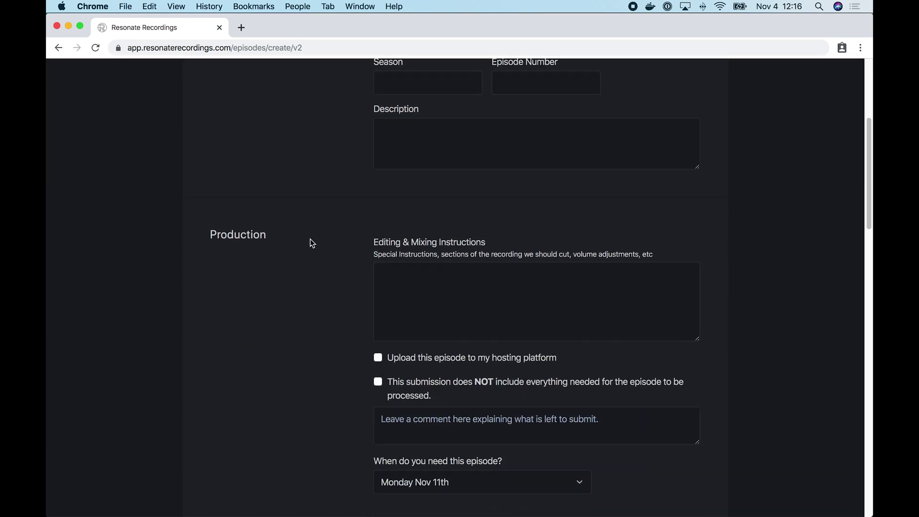
- Check the editing instructions field and leave hosting-platform upload unchecked after trying it
{"action": "left_click", "coordinate": [410, 287]}
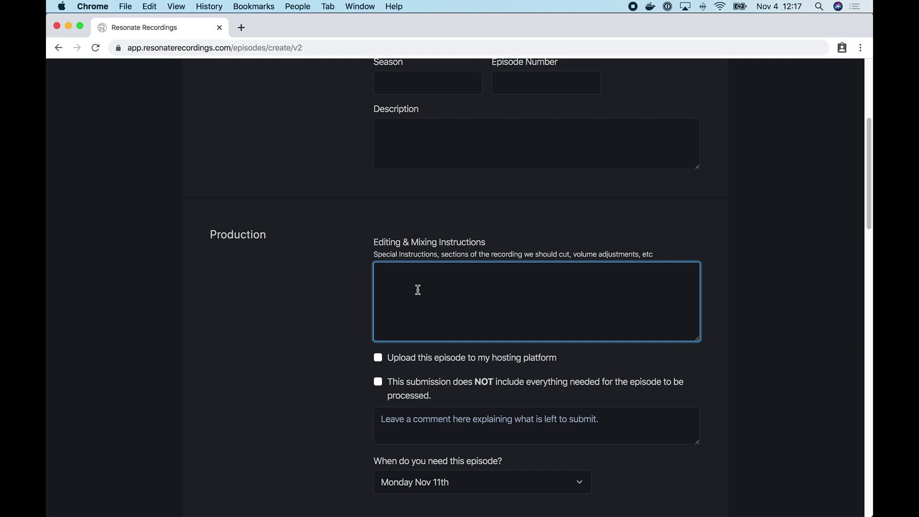
{"action": "left_click", "coordinate": [424, 360]}
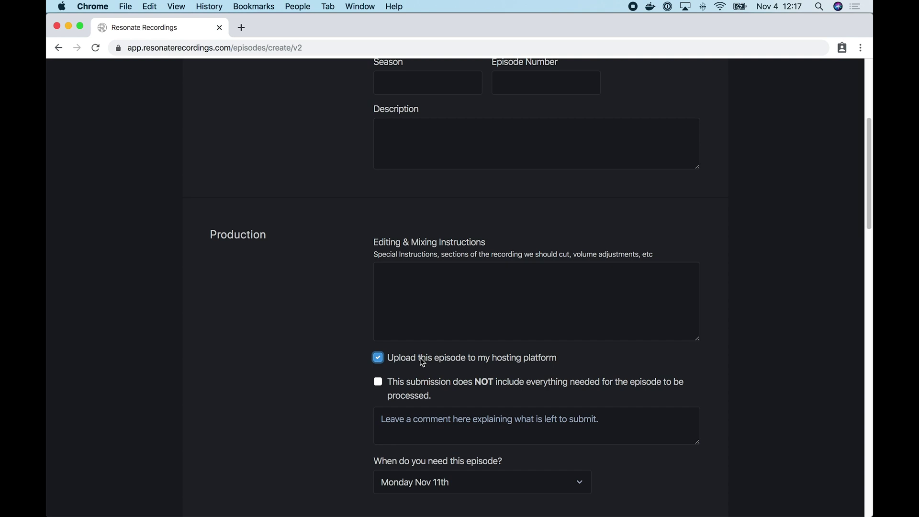
{"action": "left_click", "coordinate": [423, 363]}
- Leave the incomplete-submission flag cleared and scroll to the delivery date dropdown
{"action": "left_click", "coordinate": [424, 387]}
{"action": "left_click", "coordinate": [446, 430]}
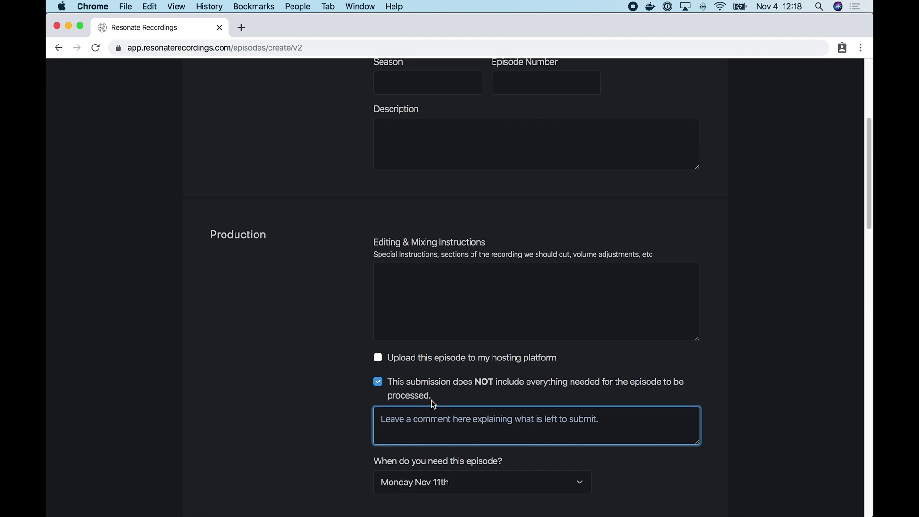
{"action": "left_click", "coordinate": [416, 386]}
{"action": "scroll", "coordinate": [437, 431], "scroll_direction": "down", "scroll_amount": 5}
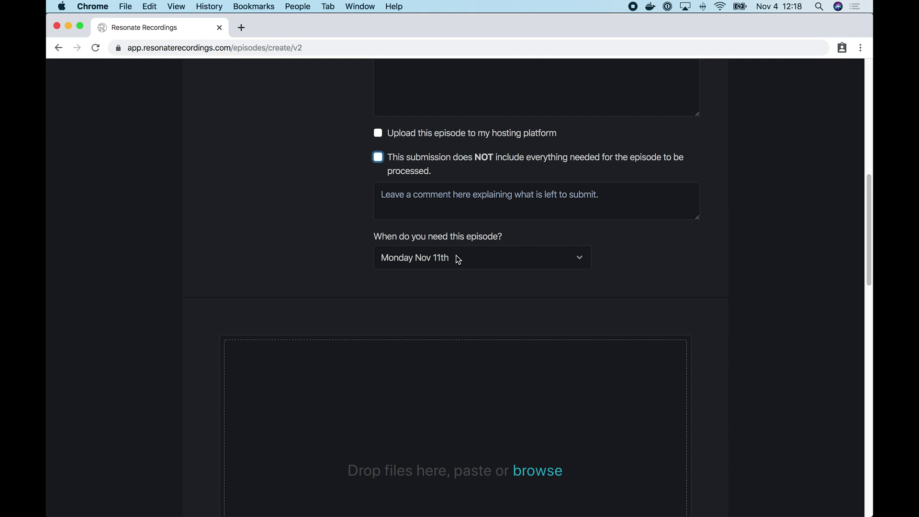
{"action": "left_click", "coordinate": [459, 259]}
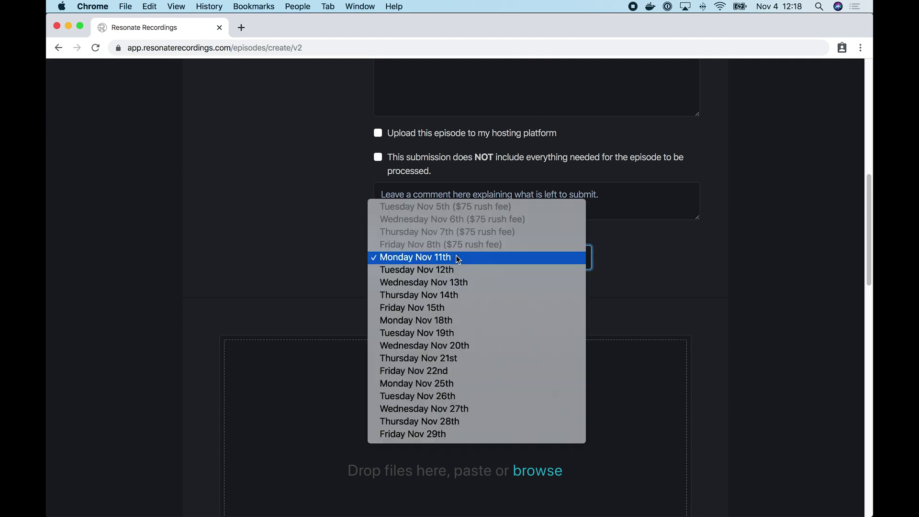
{"action": "left_click", "coordinate": [430, 257]}
{"action": "left_click", "coordinate": [430, 260]}
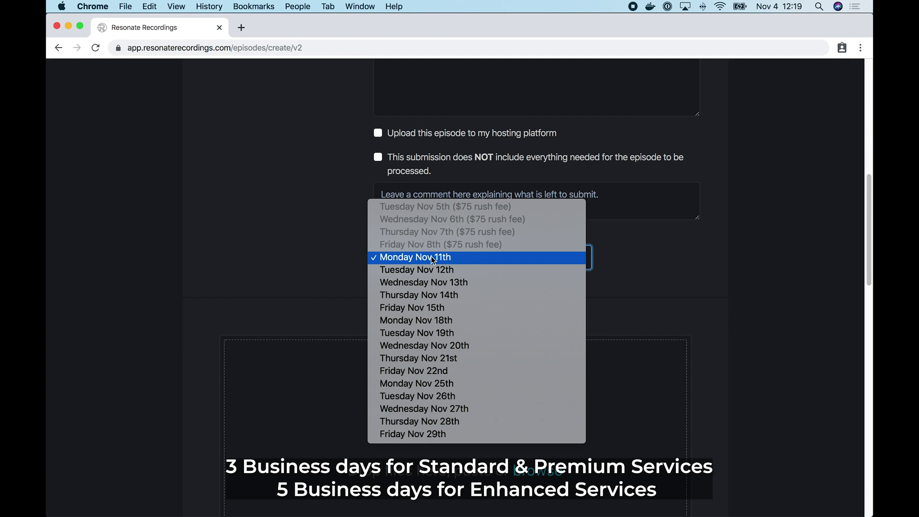
{"action": "left_click", "coordinate": [433, 258]}
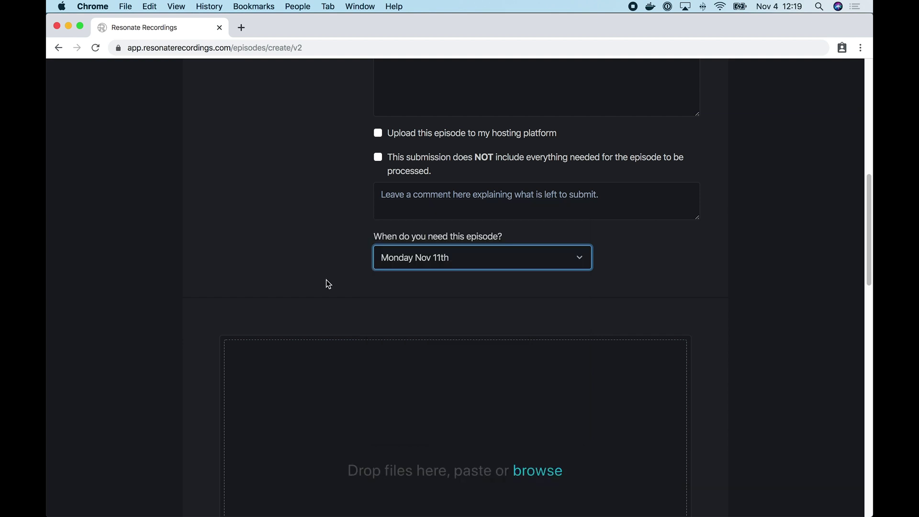
{"action": "scroll", "coordinate": [327, 282], "scroll_direction": "down", "scroll_amount": 5}
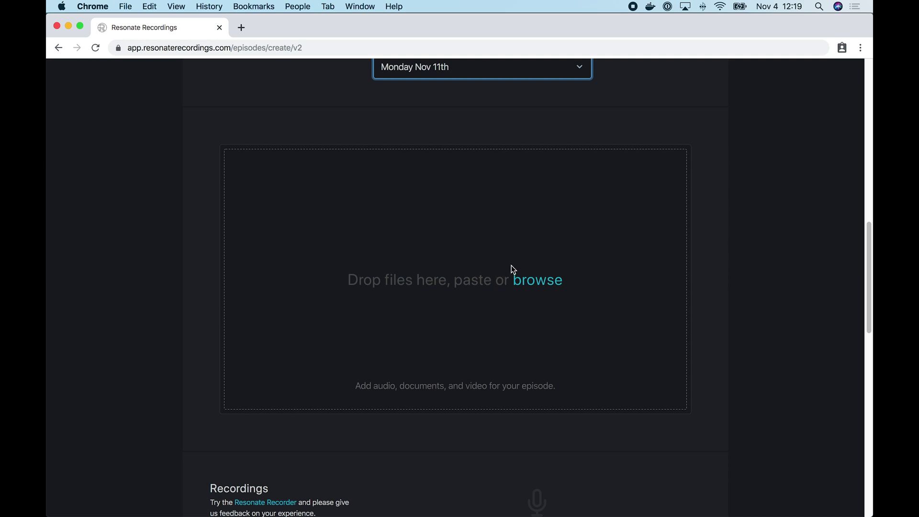
- Upload Intro.mp3 from the Culpable folder, then review the add-ons below
{"action": "left_click", "coordinate": [533, 283]}
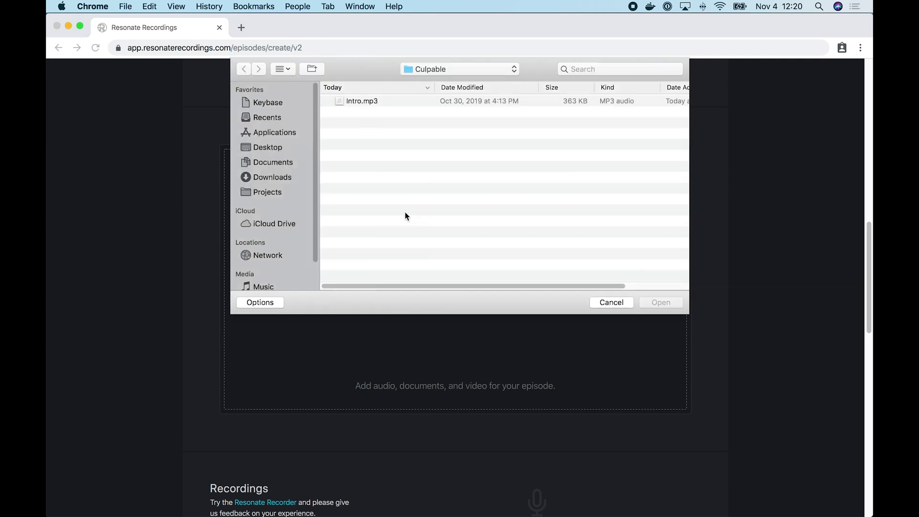
{"action": "left_click", "coordinate": [372, 103]}
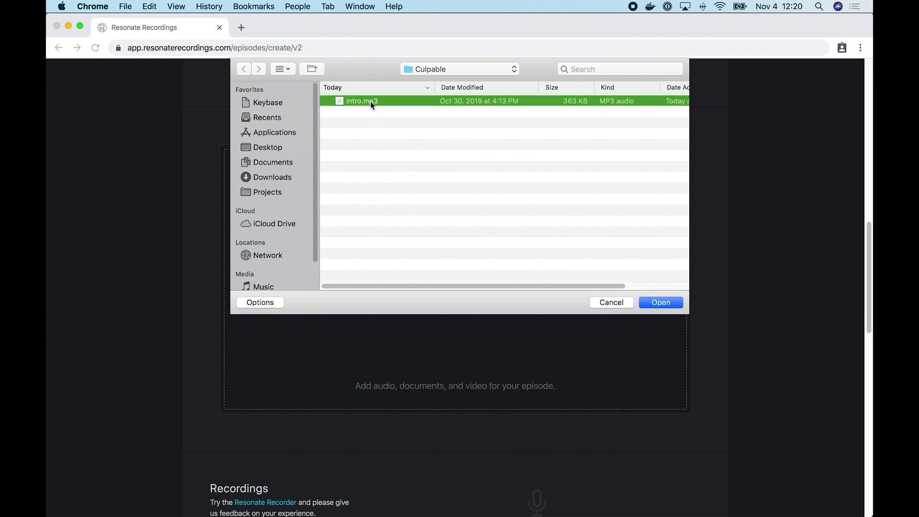
{"action": "left_click", "coordinate": [660, 302]}
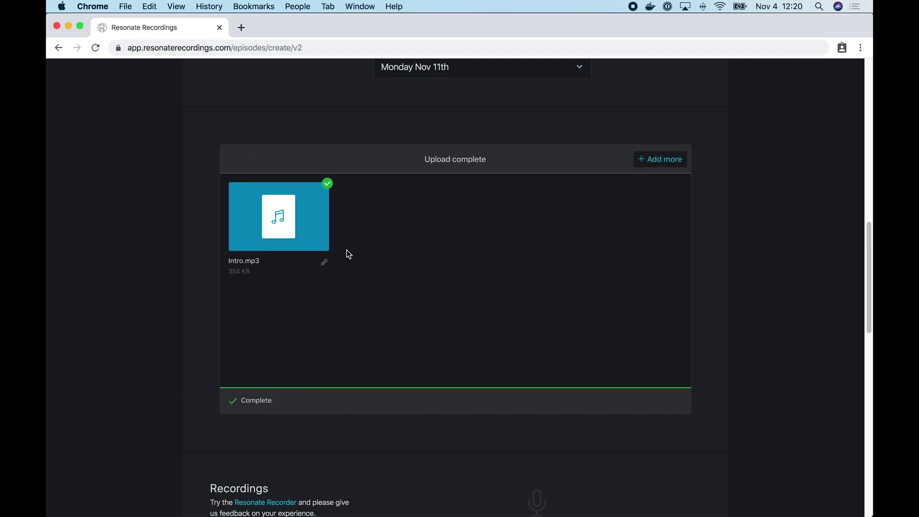
{"action": "scroll", "coordinate": [325, 373], "scroll_direction": "down", "scroll_amount": 2}
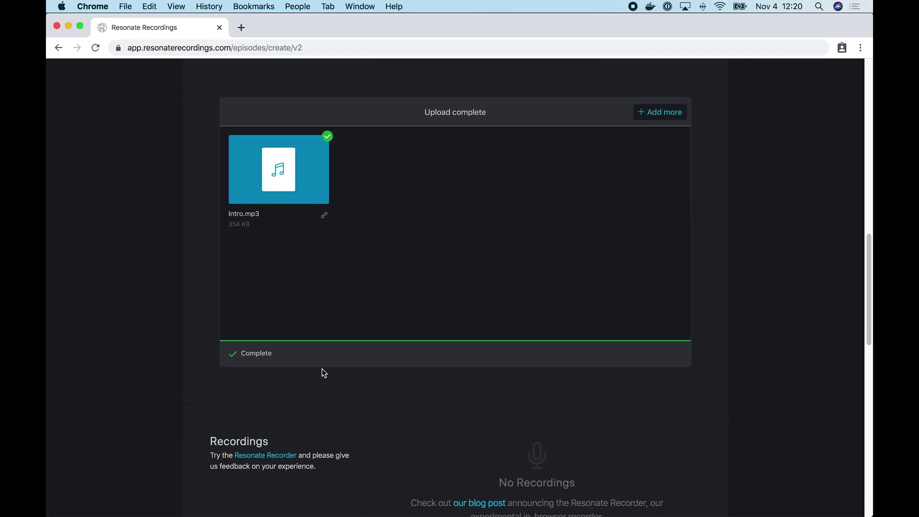
{"action": "scroll", "coordinate": [382, 214], "scroll_direction": "up", "scroll_amount": 1}
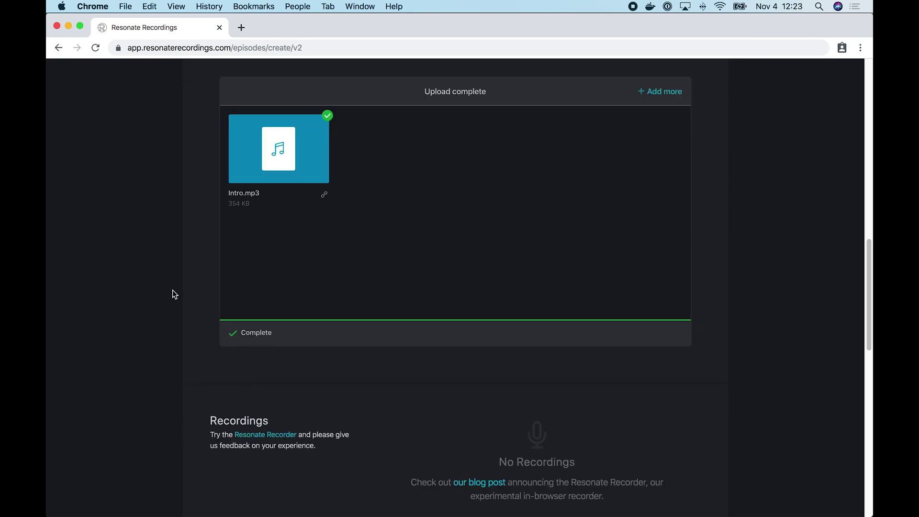
{"action": "scroll", "coordinate": [174, 294], "scroll_direction": "down", "scroll_amount": 5}
{"action": "scroll", "coordinate": [175, 294], "scroll_direction": "down", "scroll_amount": 3}
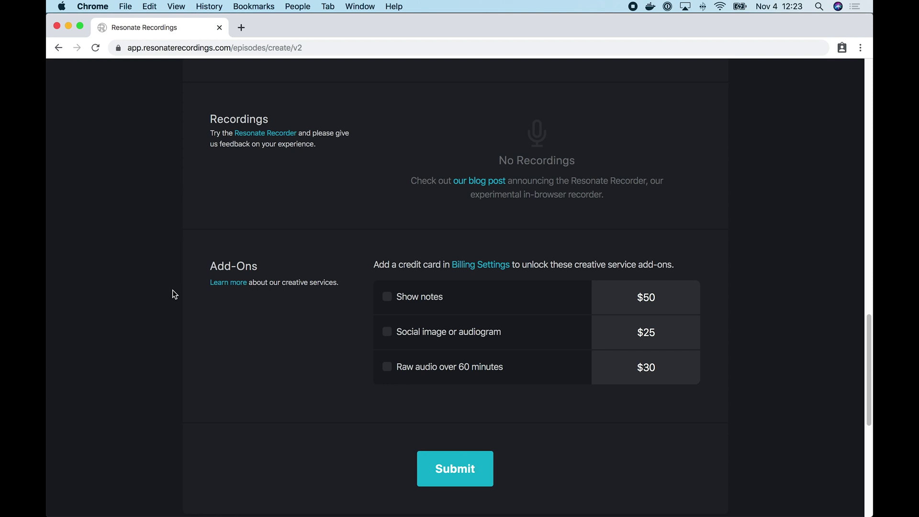
{"action": "scroll", "coordinate": [287, 340], "scroll_direction": "down", "scroll_amount": 5}
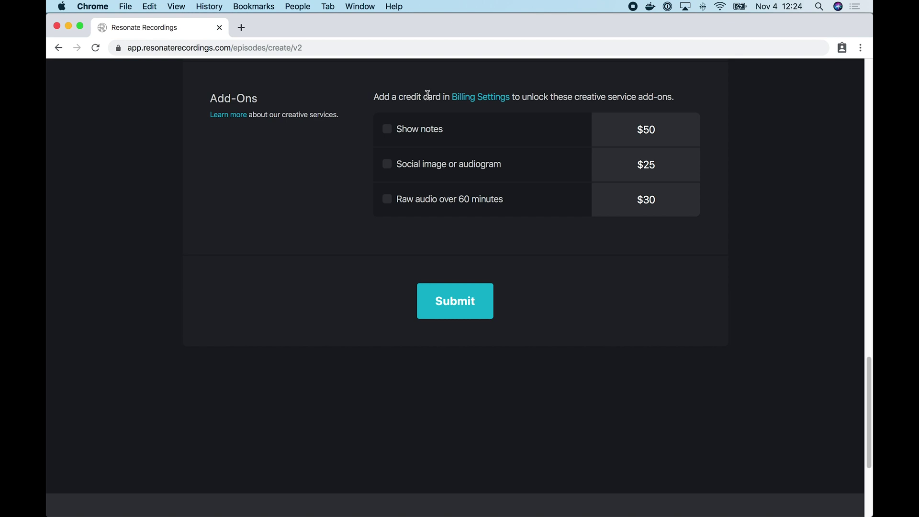
- Open Billing Settings from the Add-Ons section in a new tab
{"action": "left_click", "coordinate": [476, 98]}
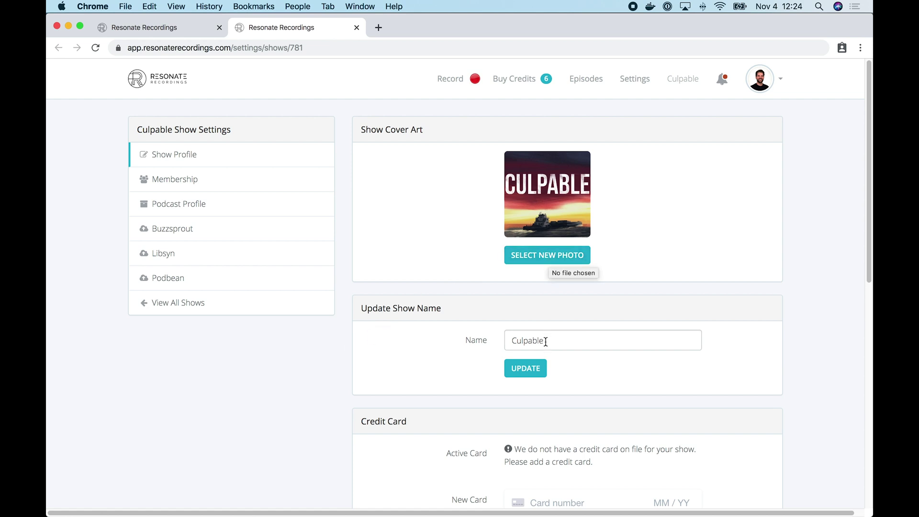
- Save the card details under Credit Card, then close the settings tab
{"action": "scroll", "coordinate": [546, 342], "scroll_direction": "down", "scroll_amount": 3}
{"action": "scroll", "coordinate": [546, 343], "scroll_direction": "down", "scroll_amount": 5}
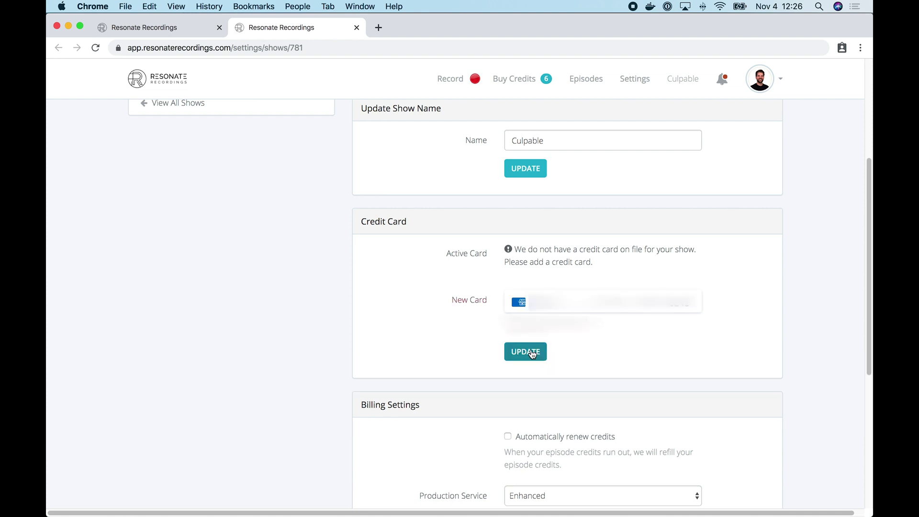
{"action": "left_click", "coordinate": [530, 352]}
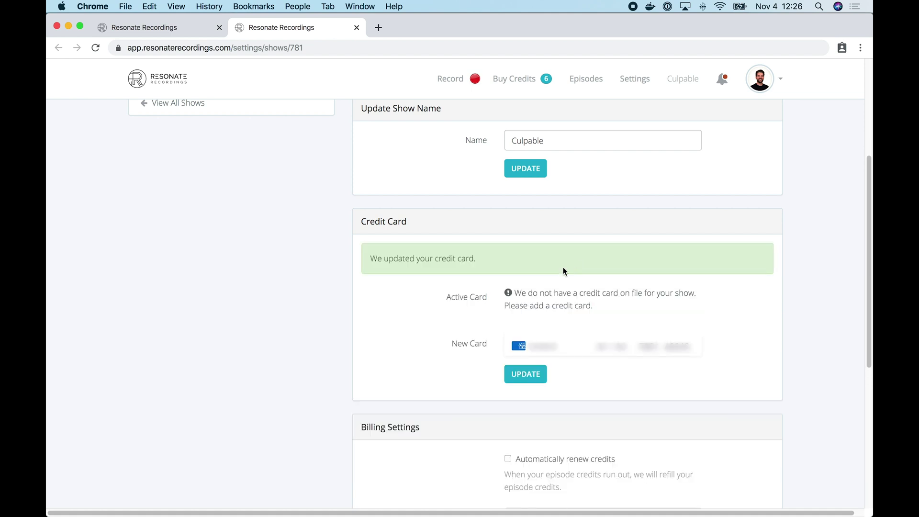
{"action": "key", "text": "super+w"}
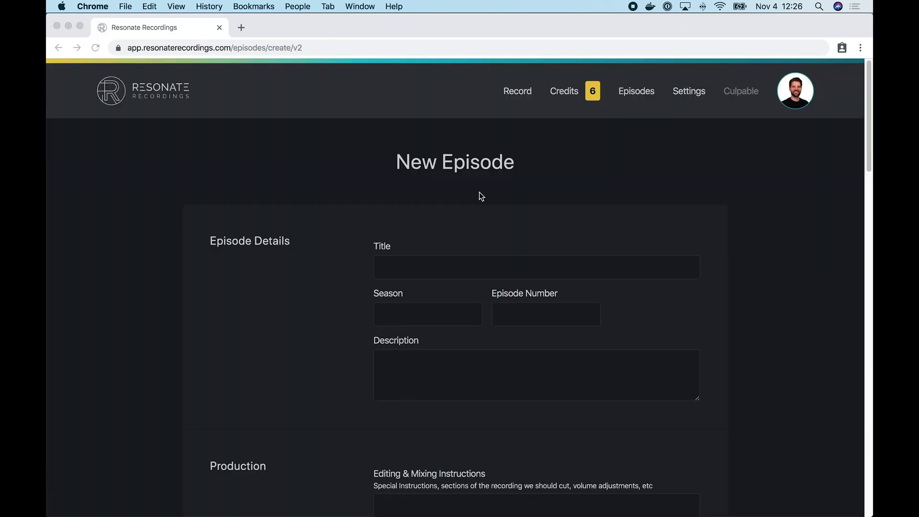
{"action": "scroll", "coordinate": [482, 197], "scroll_direction": "down", "scroll_amount": 8}
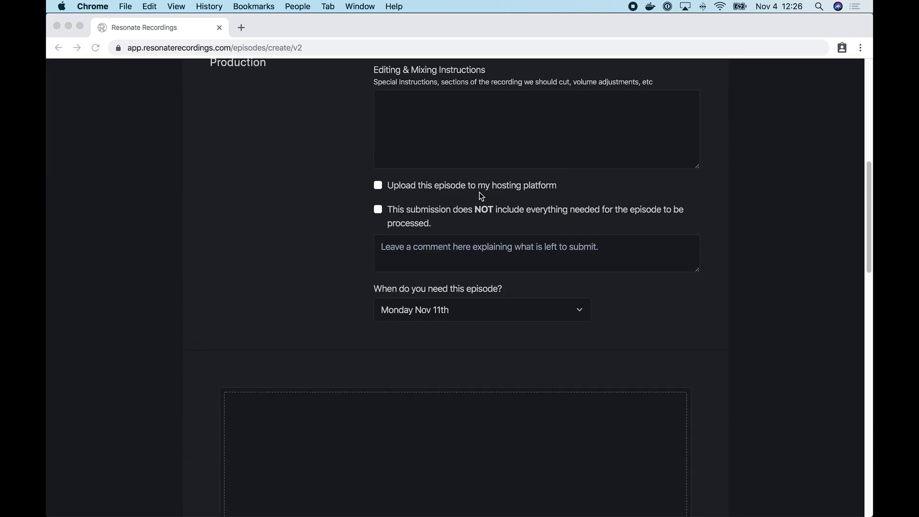
{"action": "scroll", "coordinate": [481, 196], "scroll_direction": "down", "scroll_amount": 15}
{"action": "left_click", "coordinate": [417, 135]}
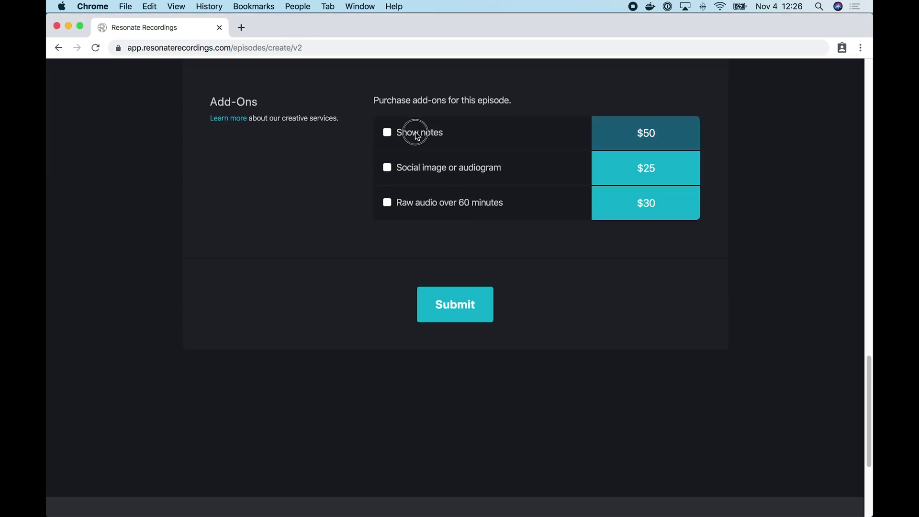
{"action": "left_click", "coordinate": [422, 166]}
{"action": "left_click", "coordinate": [426, 203]}
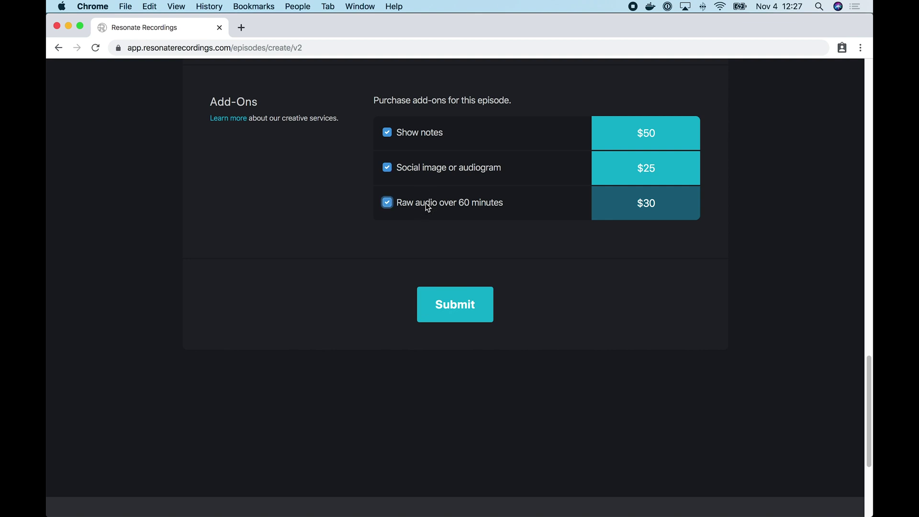
{"action": "scroll", "coordinate": [406, 334], "scroll_direction": "up", "scroll_amount": 3}
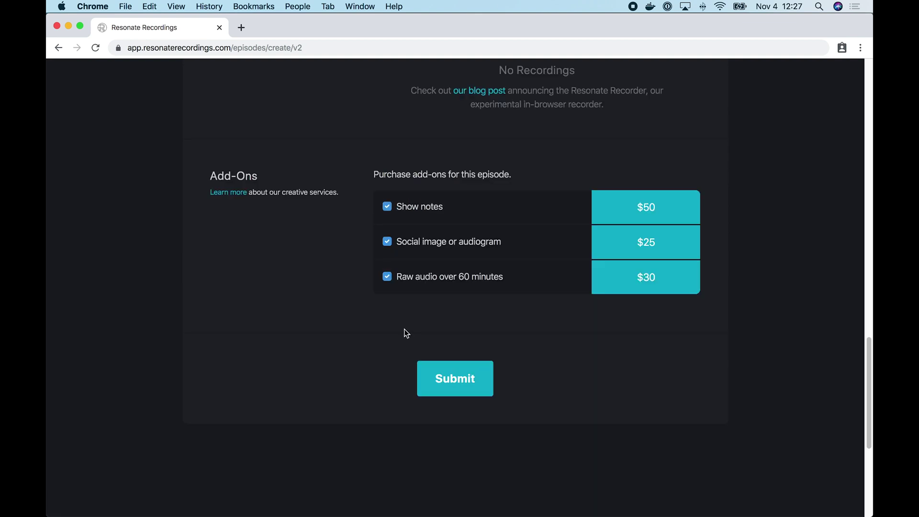
{"action": "scroll", "coordinate": [405, 330], "scroll_direction": "up", "scroll_amount": 12}
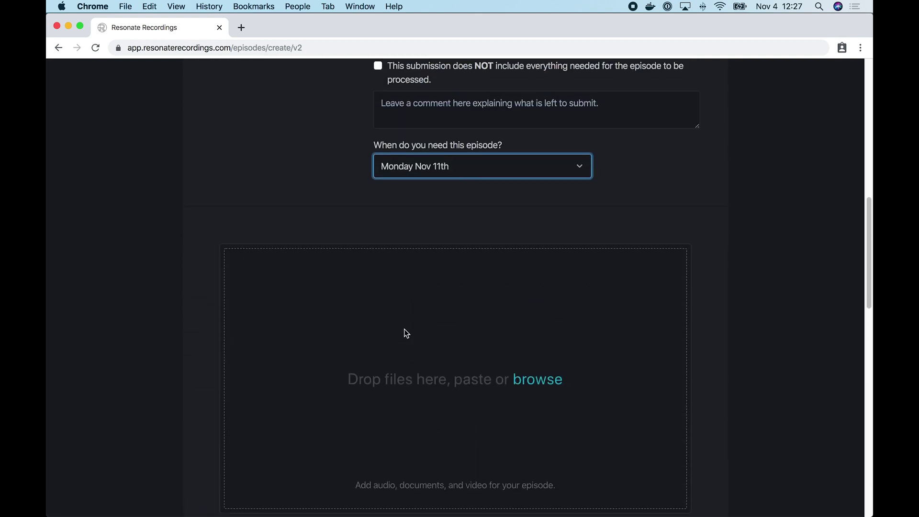
{"action": "scroll", "coordinate": [469, 237], "scroll_direction": "up", "scroll_amount": 4}
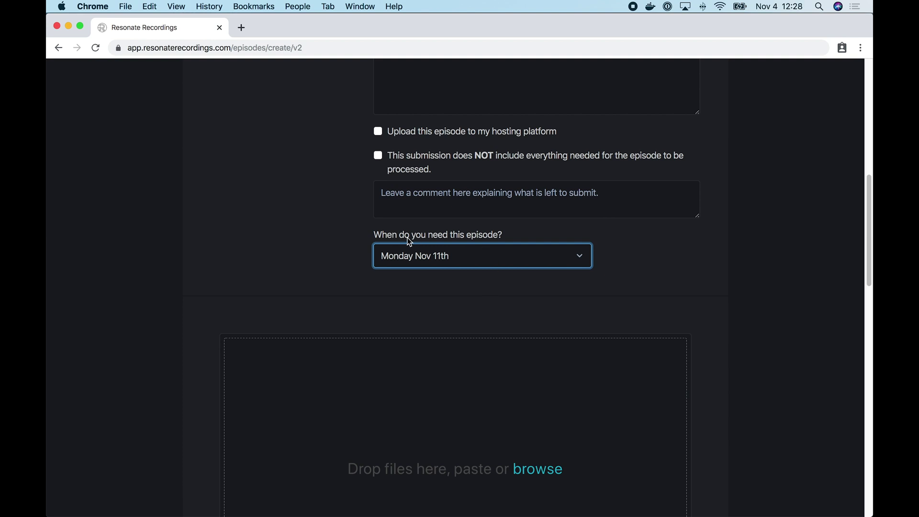
{"action": "left_click", "coordinate": [467, 259]}
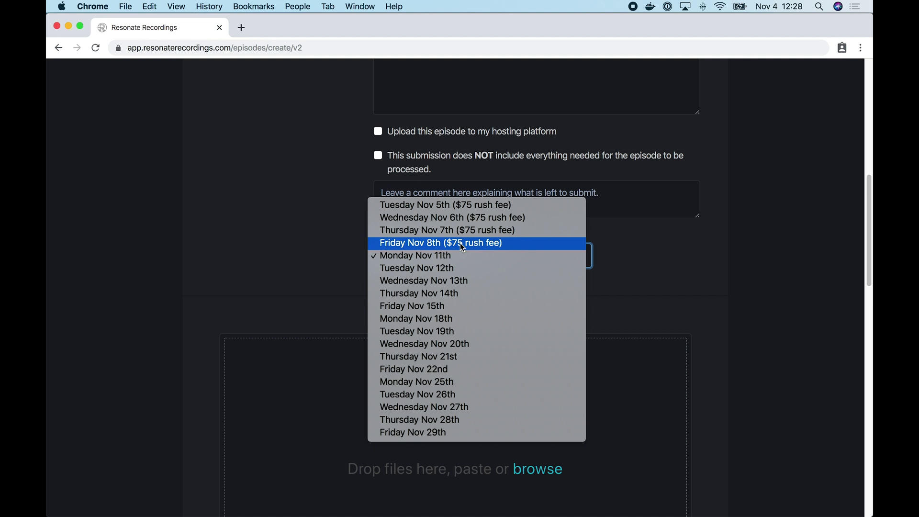
{"action": "left_click", "coordinate": [461, 243]}
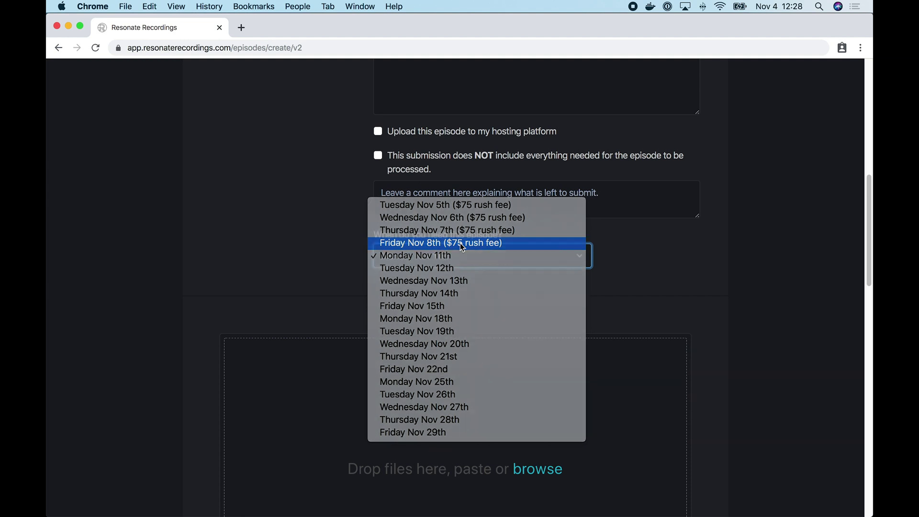
{"action": "scroll", "coordinate": [325, 256], "scroll_direction": "down", "scroll_amount": 12}
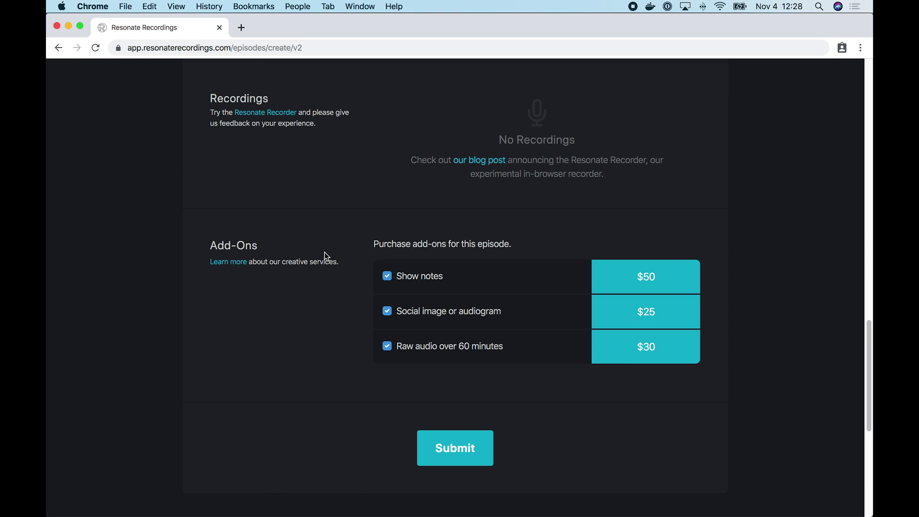
{"action": "scroll", "coordinate": [326, 256], "scroll_direction": "up", "scroll_amount": 15}
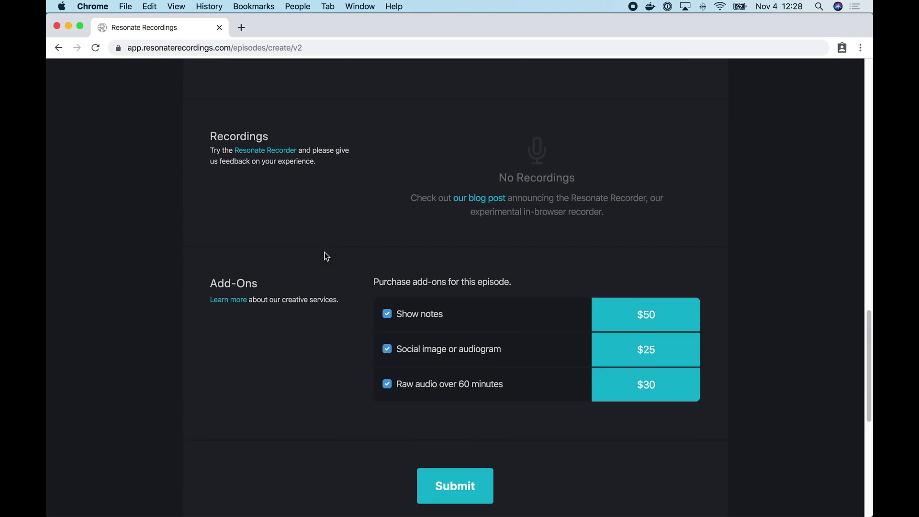
{"action": "scroll", "coordinate": [325, 257], "scroll_direction": "up", "scroll_amount": 5}
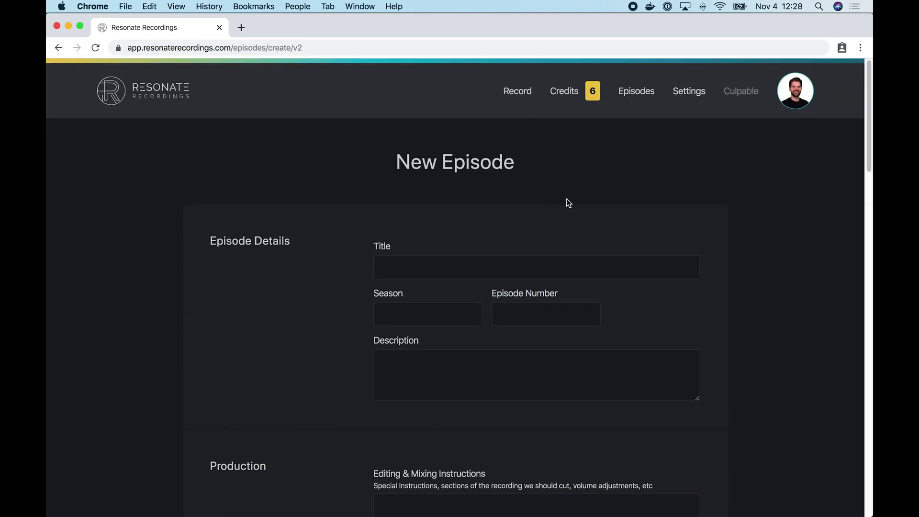
{"action": "left_click", "coordinate": [572, 95]}
- Leave the unfinished New Episode form for the Credits page and look it over
{"action": "left_click", "coordinate": [544, 189]}
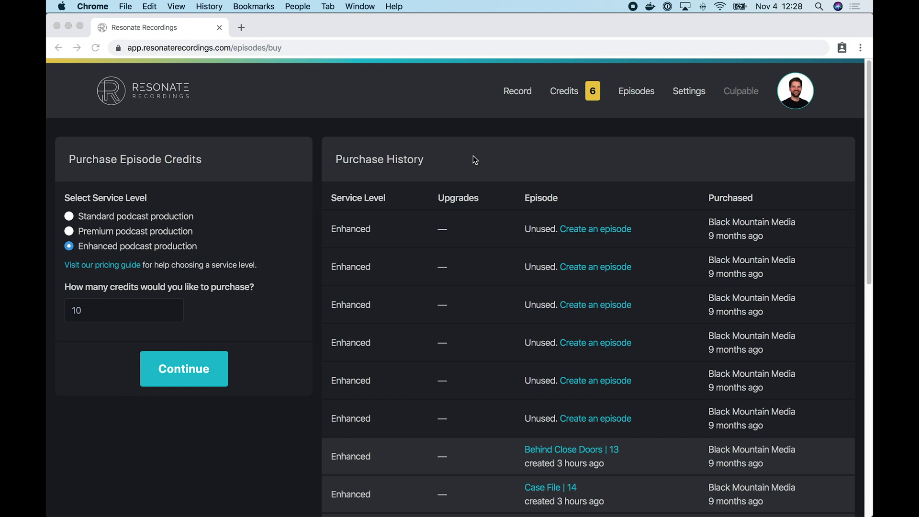
{"action": "scroll", "coordinate": [486, 287], "scroll_direction": "down", "scroll_amount": 3}
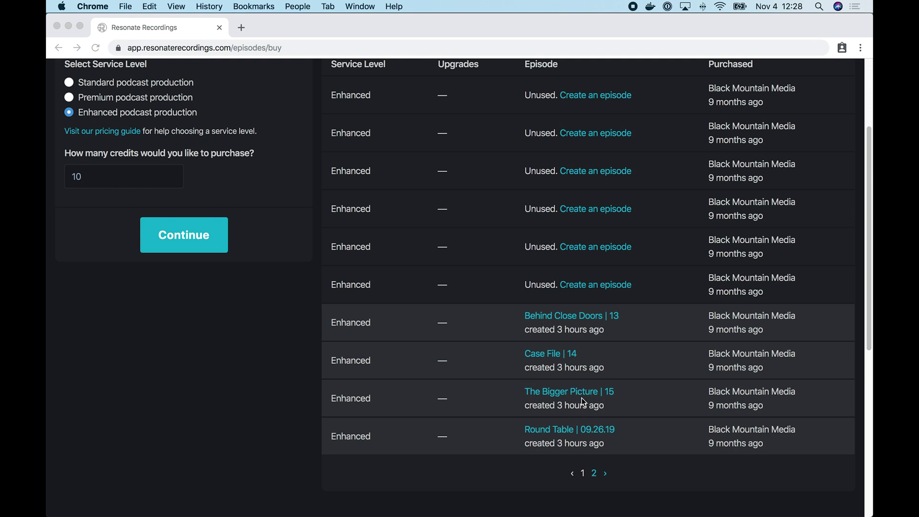
{"action": "scroll", "coordinate": [598, 357], "scroll_direction": "up", "scroll_amount": 3}
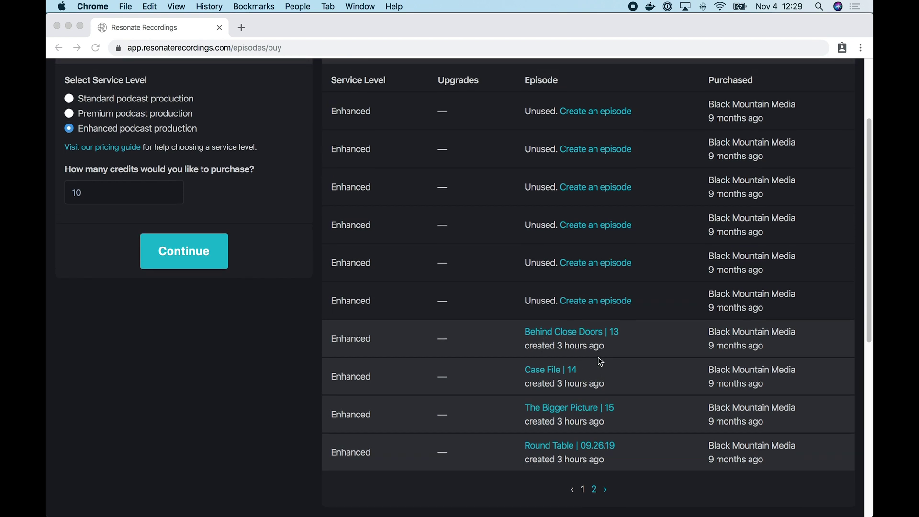
{"action": "scroll", "coordinate": [511, 154], "scroll_direction": "up", "scroll_amount": 3}
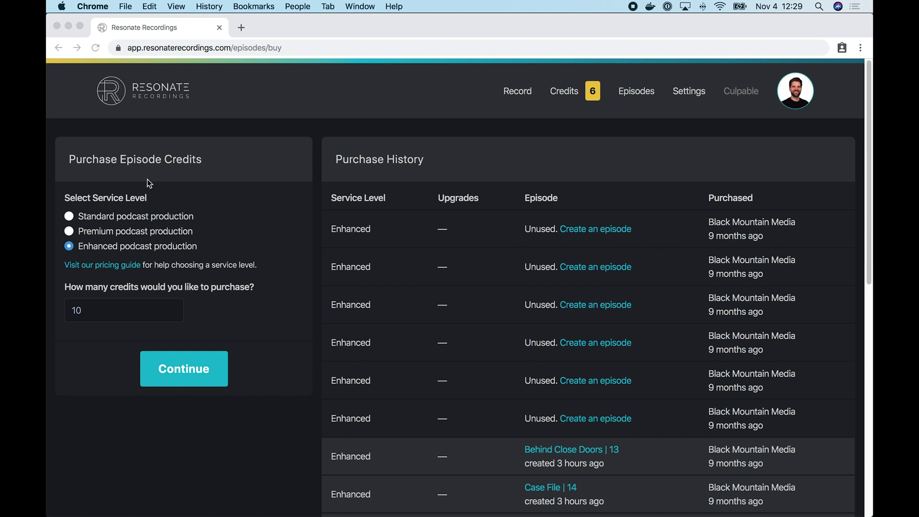
- Choose Premium podcast production with 5 credits, then return to the Culpable home page
{"action": "left_click", "coordinate": [125, 220]}
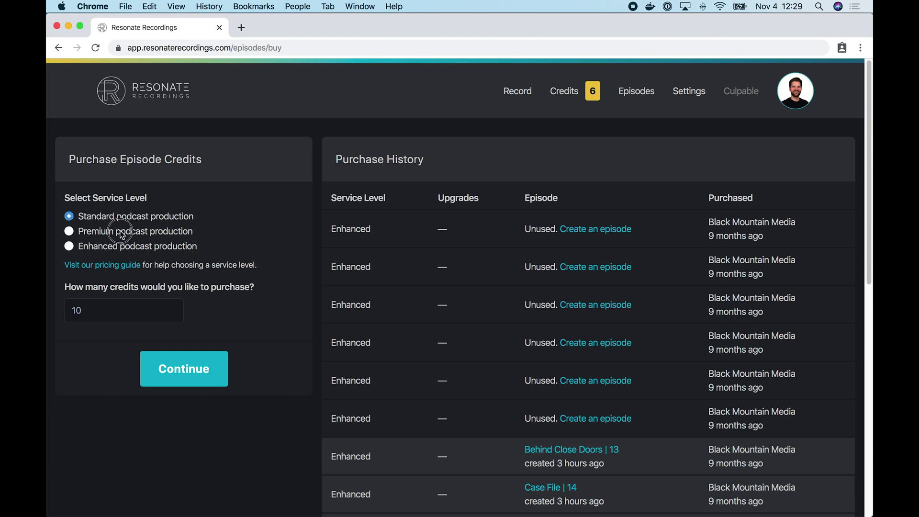
{"action": "left_click", "coordinate": [123, 234]}
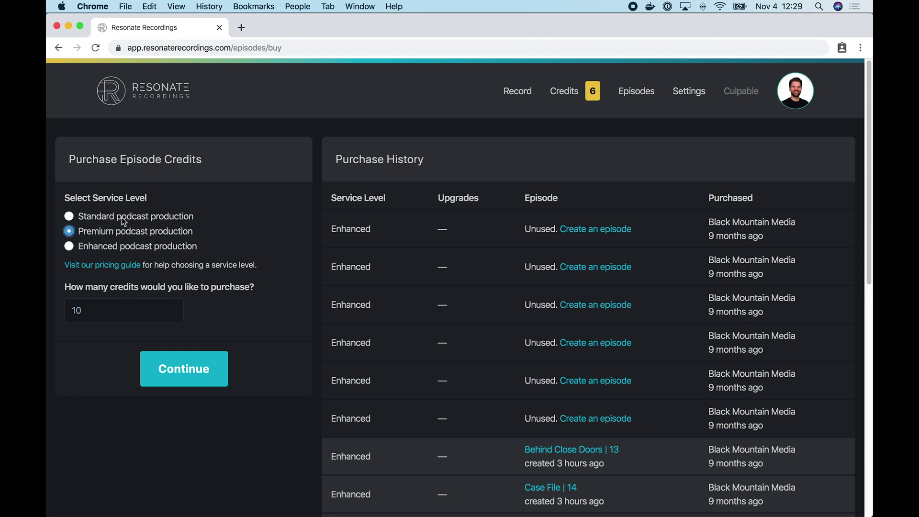
{"action": "left_click", "coordinate": [108, 306]}
{"action": "key", "text": "BackSpace"}
{"action": "key", "text": "BackSpace"}
{"action": "type", "text": "5"}
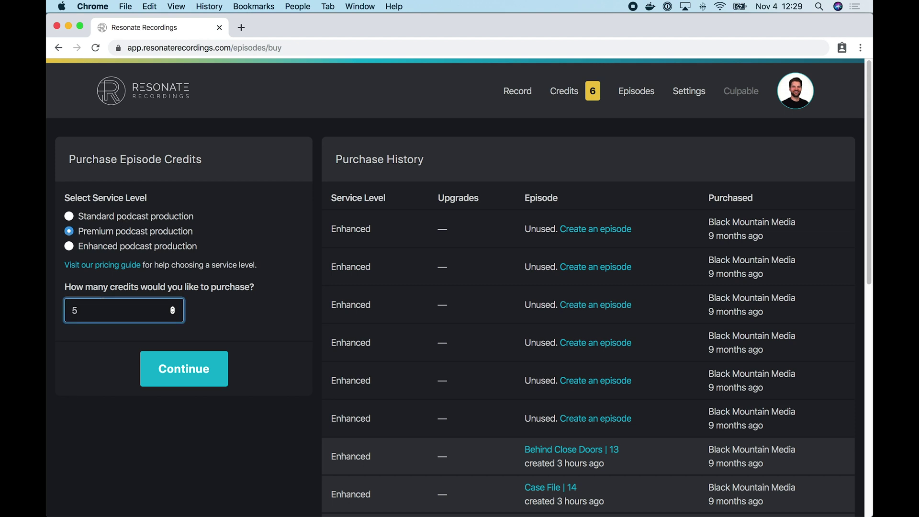
{"action": "left_click", "coordinate": [190, 372]}
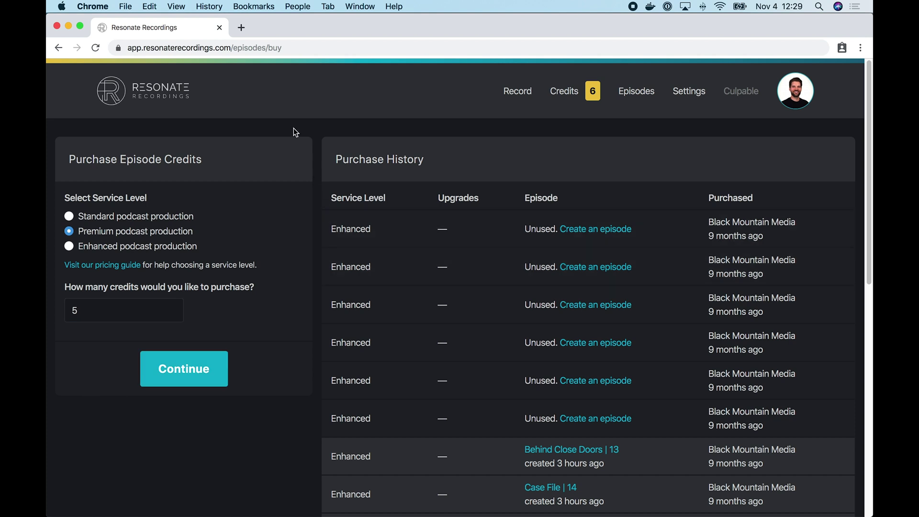
{"action": "left_click", "coordinate": [158, 99]}
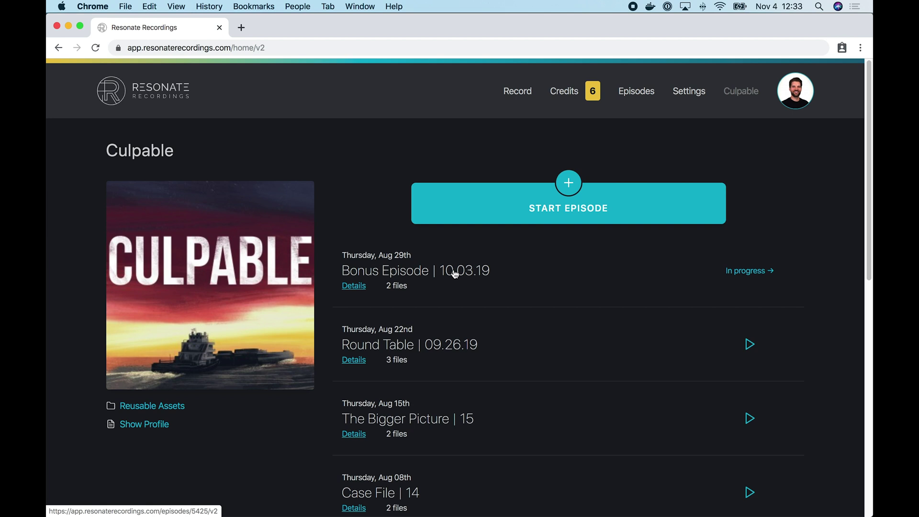
- Open Bonus Episode | 10.03.19 details, review its files, and try the comment box without posting
{"action": "left_click", "coordinate": [436, 273]}
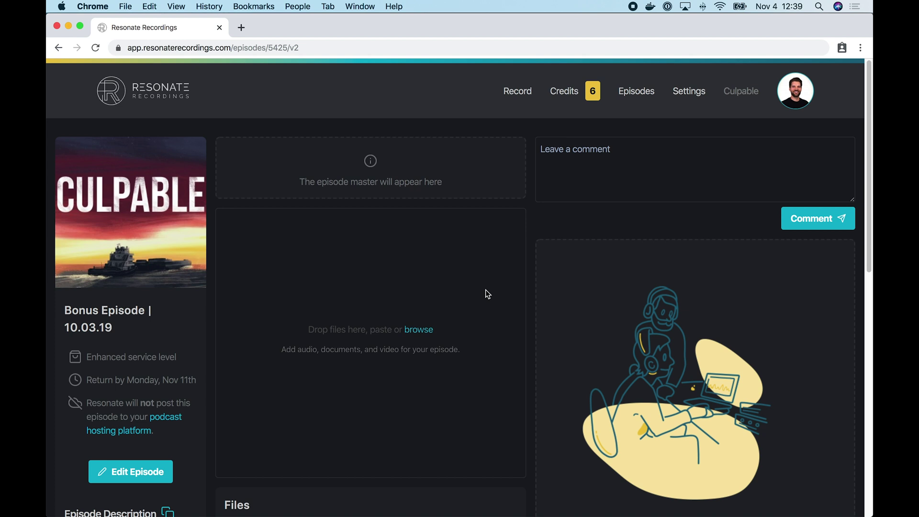
{"action": "scroll", "coordinate": [486, 289], "scroll_direction": "down", "scroll_amount": 5}
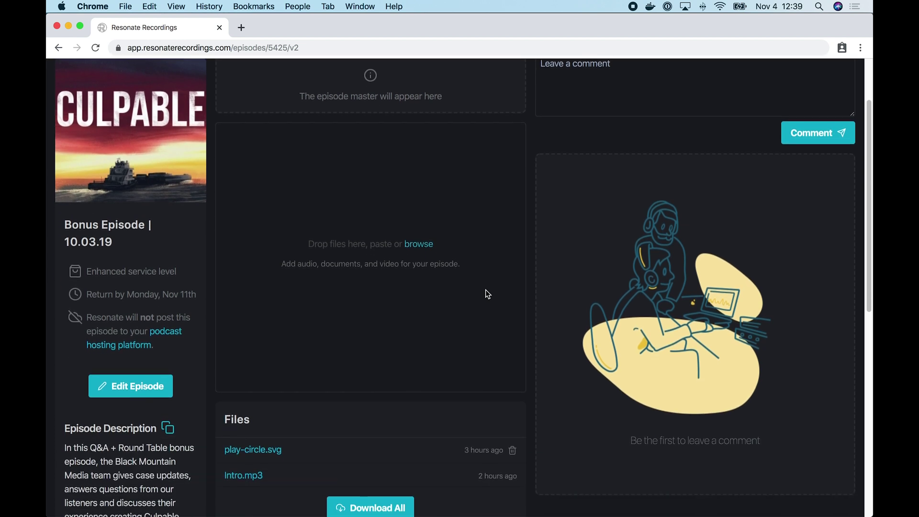
{"action": "scroll", "coordinate": [488, 294], "scroll_direction": "down", "scroll_amount": 1}
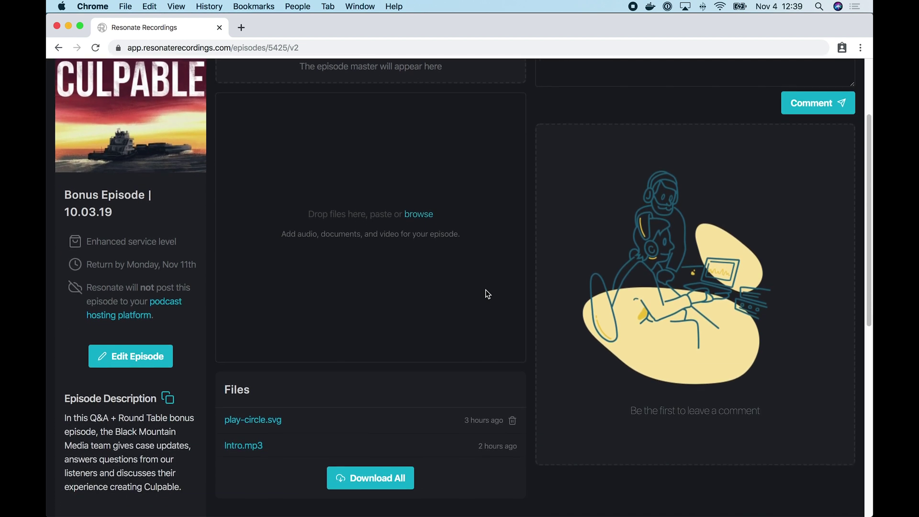
{"action": "scroll", "coordinate": [487, 294], "scroll_direction": "down", "scroll_amount": 3}
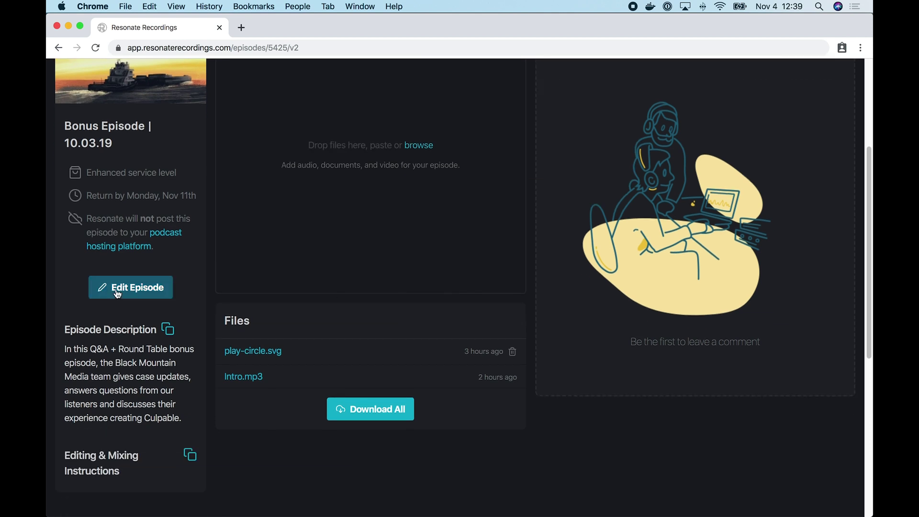
{"action": "scroll", "coordinate": [367, 297], "scroll_direction": "up", "scroll_amount": 8}
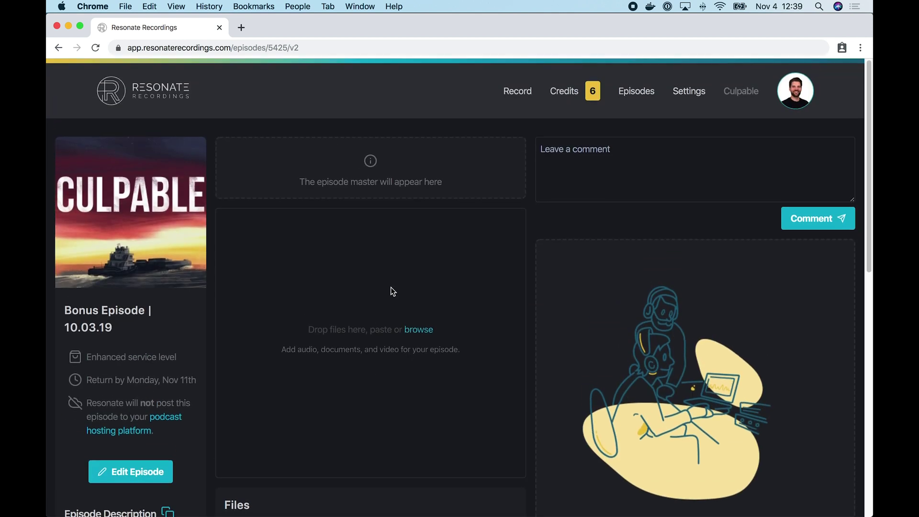
{"action": "left_click", "coordinate": [612, 164]}
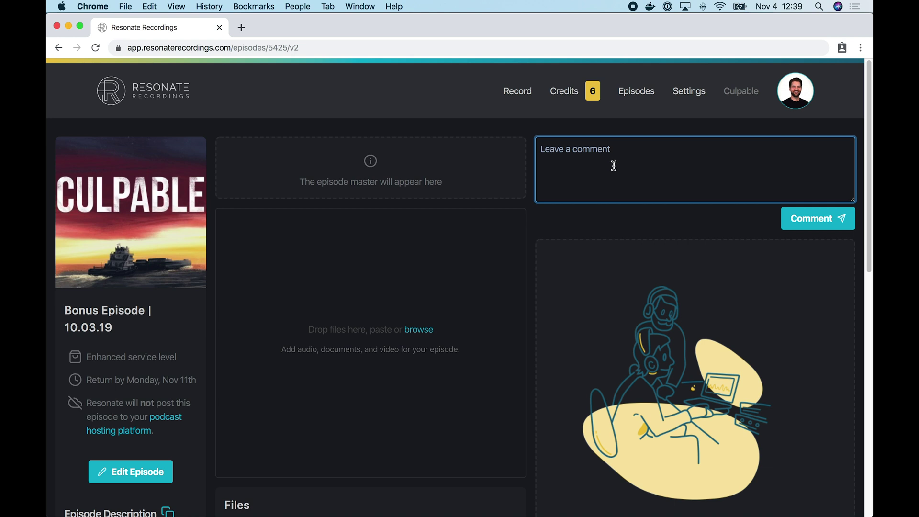
{"action": "scroll", "coordinate": [665, 247], "scroll_direction": "down", "scroll_amount": 3}
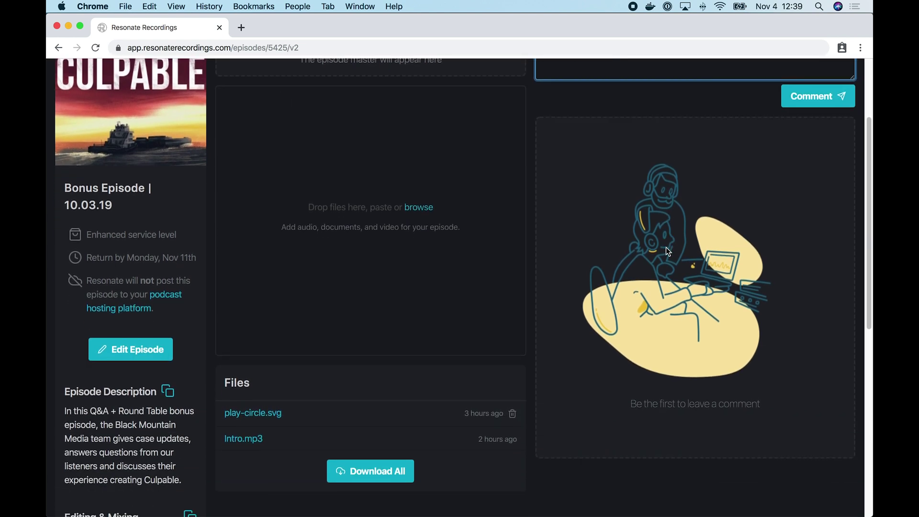
{"action": "scroll", "coordinate": [665, 247], "scroll_direction": "up", "scroll_amount": 5}
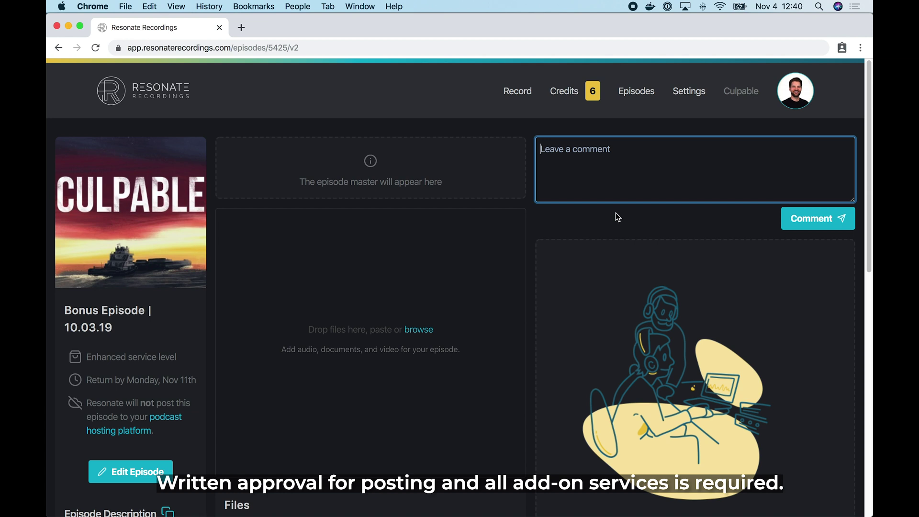
{"action": "left_click", "coordinate": [618, 217]}
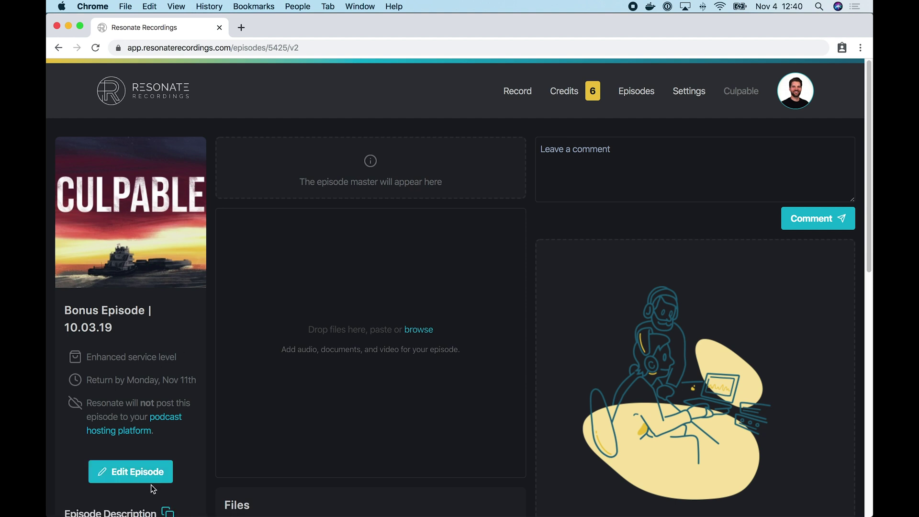
- Open Edit Episode for Bonus Episode | 10.03.19 and review its description and instructions fields
{"action": "left_click", "coordinate": [149, 479]}
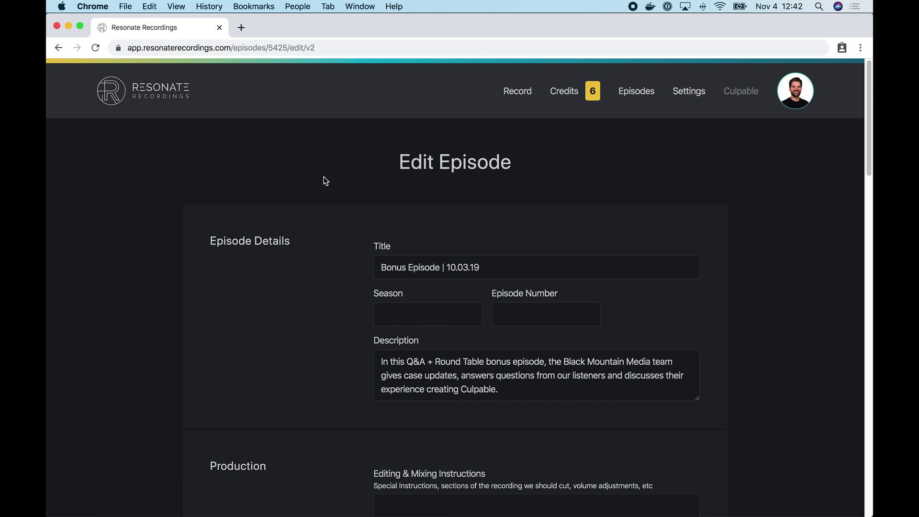
{"action": "scroll", "coordinate": [318, 201], "scroll_direction": "down", "scroll_amount": 3}
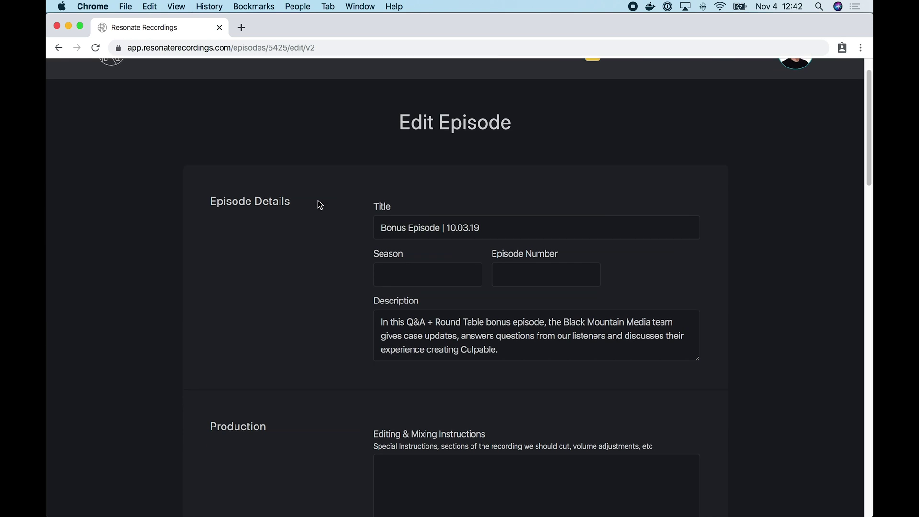
{"action": "scroll", "coordinate": [318, 203], "scroll_direction": "down", "scroll_amount": 2}
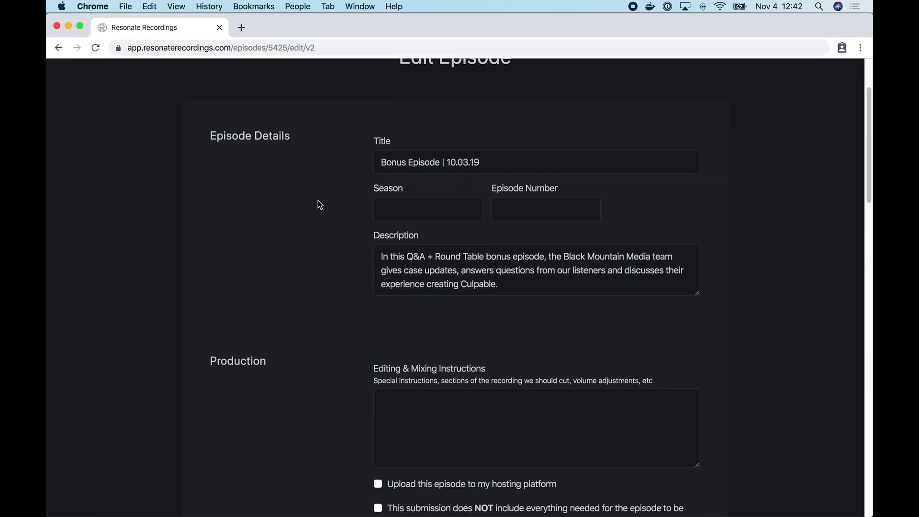
{"action": "left_click", "coordinate": [449, 271]}
{"action": "left_click", "coordinate": [527, 284]}
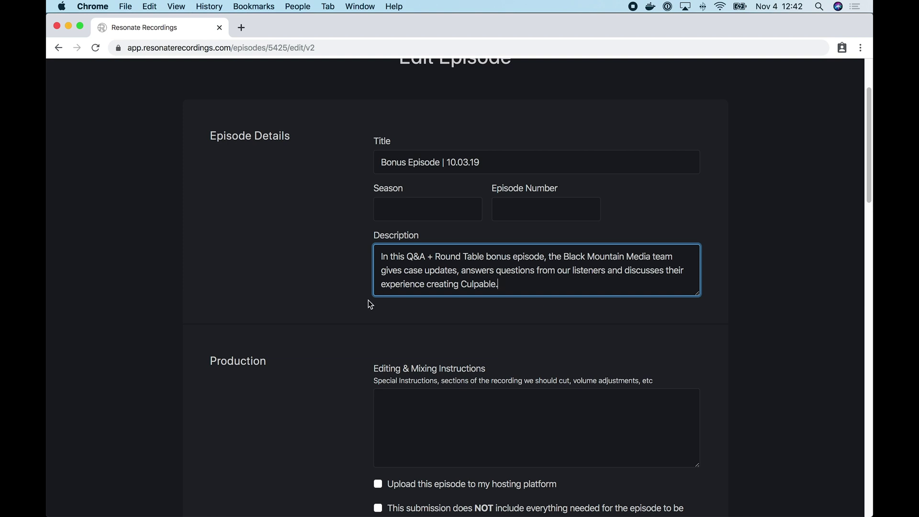
{"action": "scroll", "coordinate": [334, 417], "scroll_direction": "down", "scroll_amount": 5}
{"action": "left_click", "coordinate": [475, 327]}
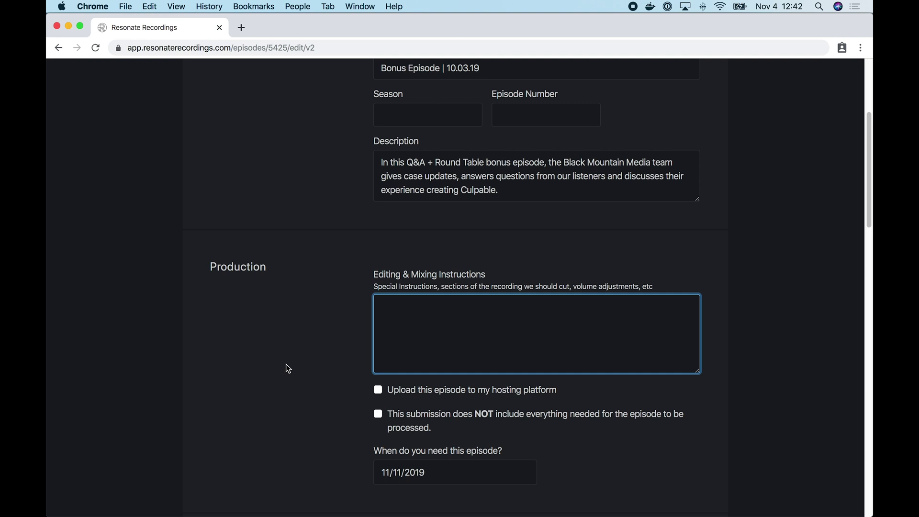
{"action": "scroll", "coordinate": [323, 155], "scroll_direction": "up", "scroll_amount": 5}
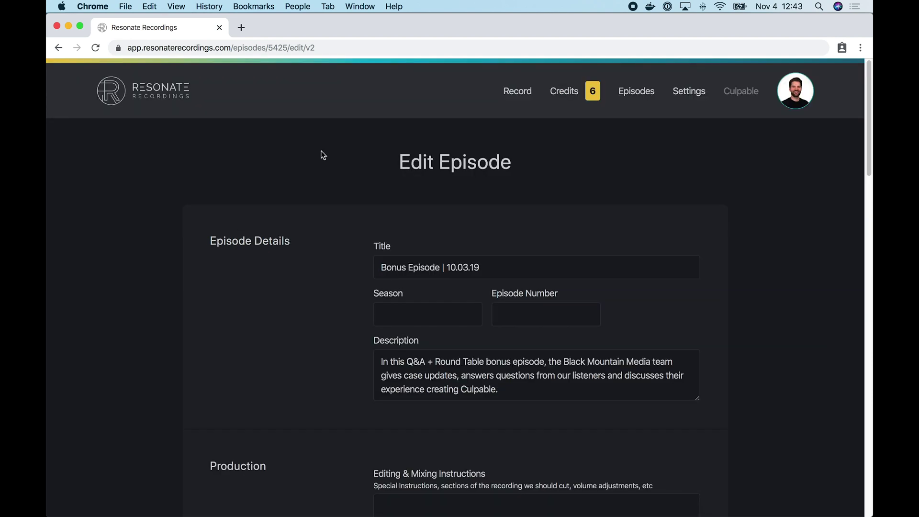
- Return to the Culpable home page via the Resonate Recordings logo
{"action": "left_click", "coordinate": [171, 97]}
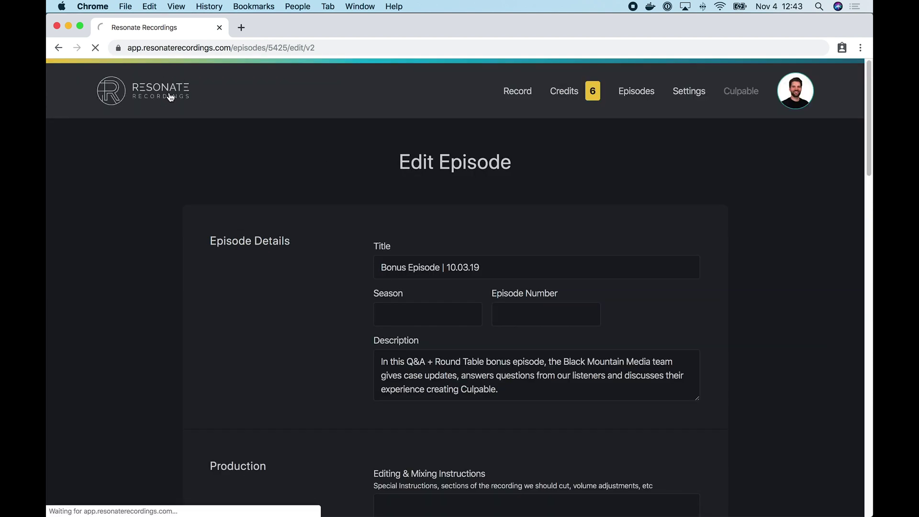